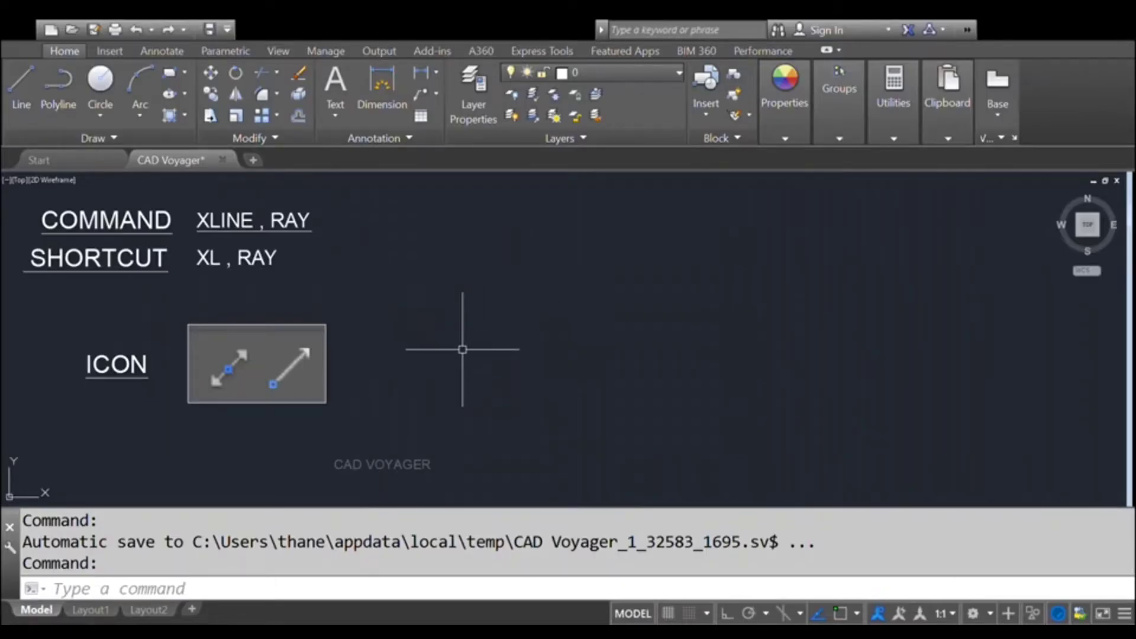
# Step: Draw eight XL construction lines radiating in all directions from one centre point mid-drawing
pyautogui.write('XL')
pyautogui.press('Return')
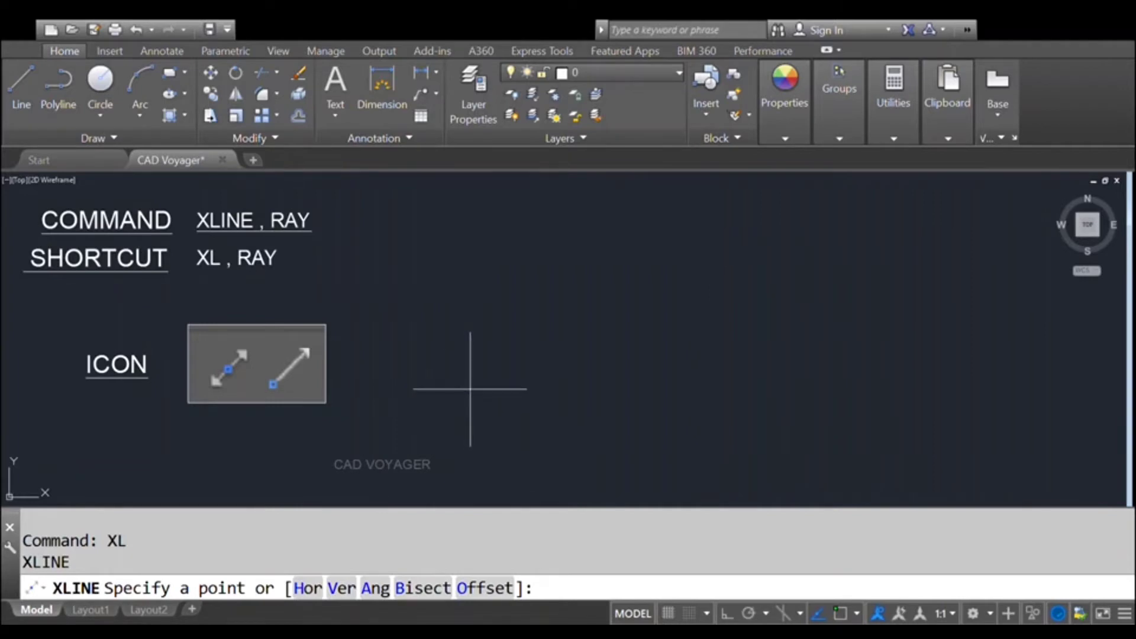
pyautogui.click(534, 384)
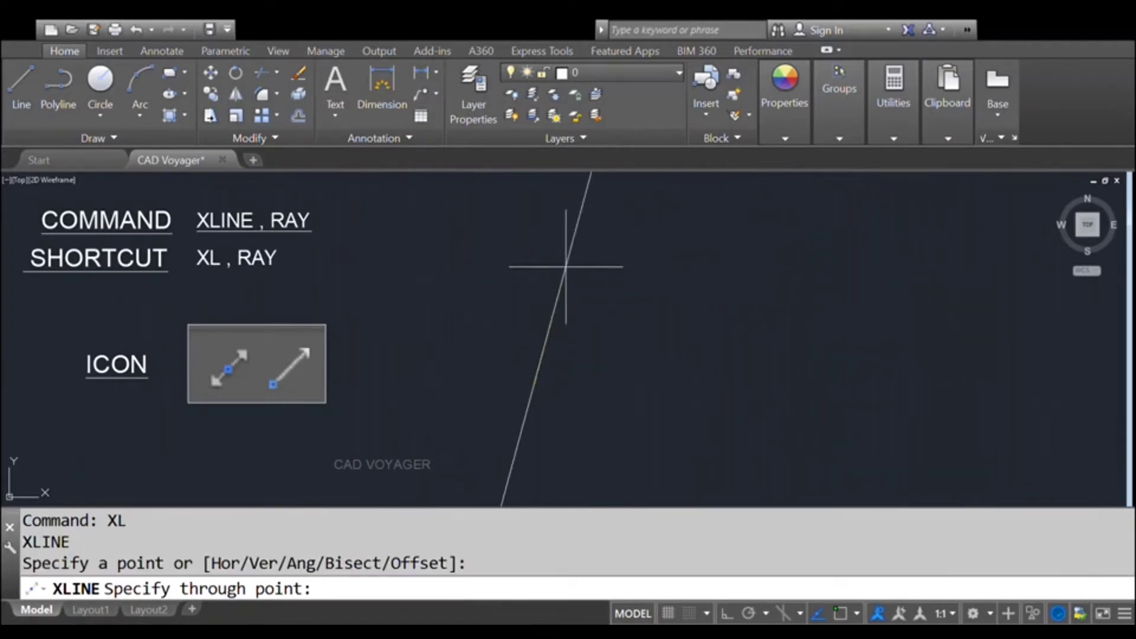
pyautogui.click(565, 267)
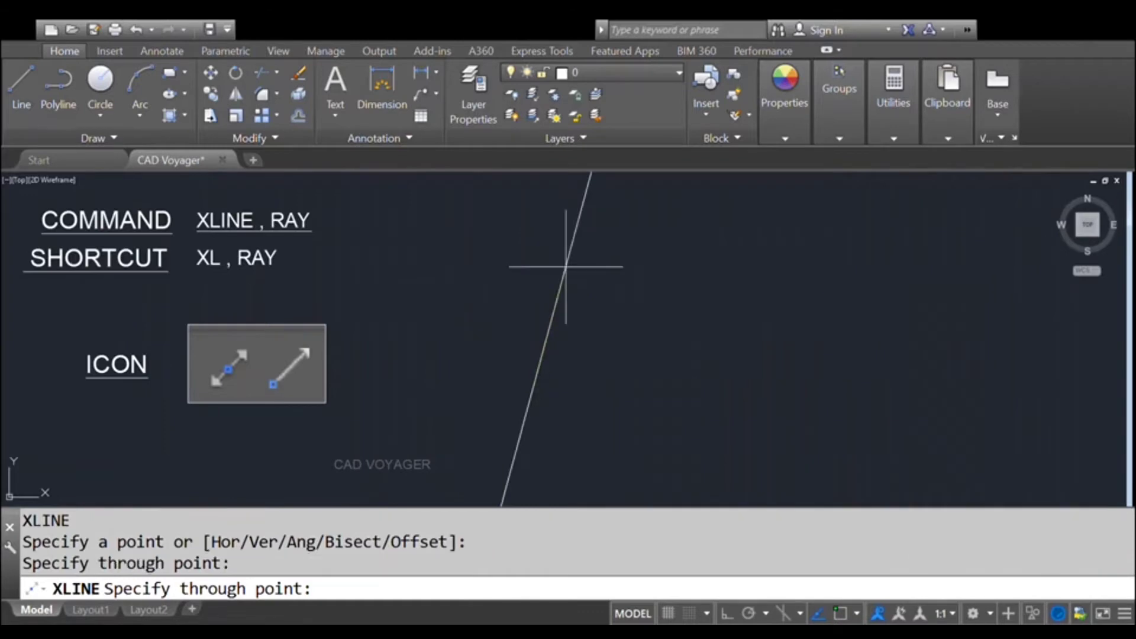
pyautogui.click(714, 304)
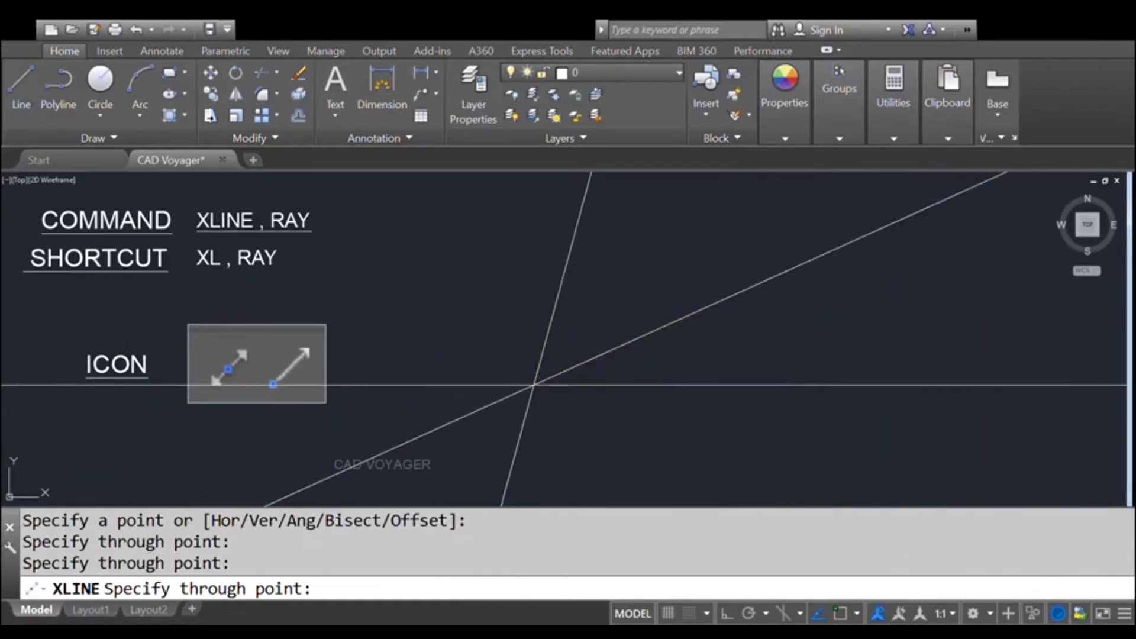
pyautogui.click(732, 386)
pyautogui.click(680, 461)
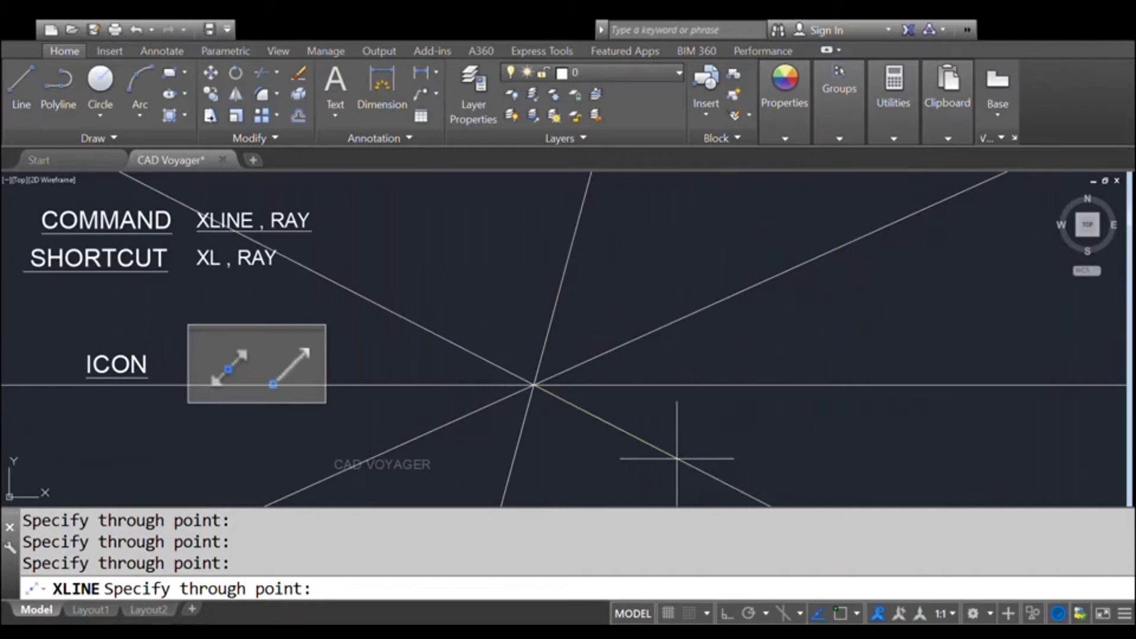
pyautogui.click(546, 480)
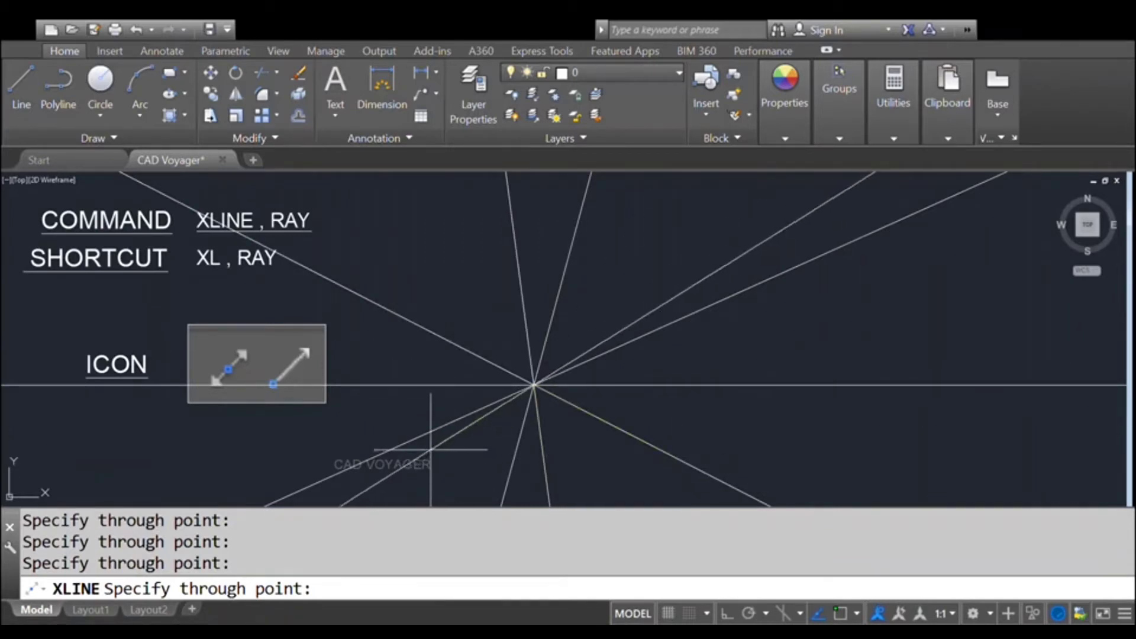
pyautogui.click(468, 454)
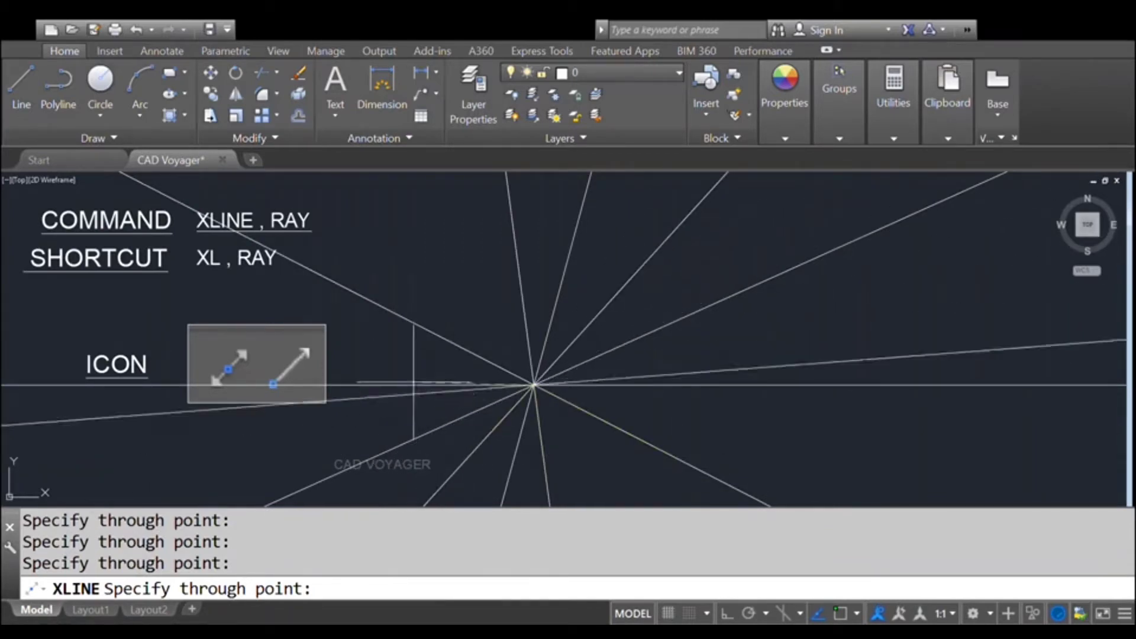
pyautogui.click(411, 364)
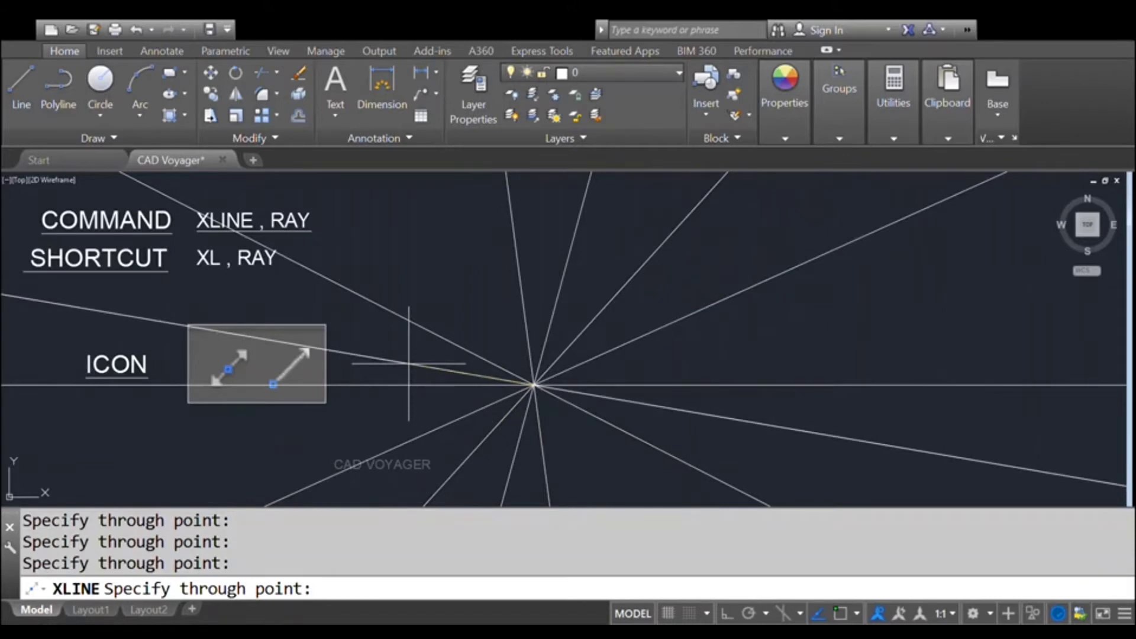
pyautogui.click(474, 299)
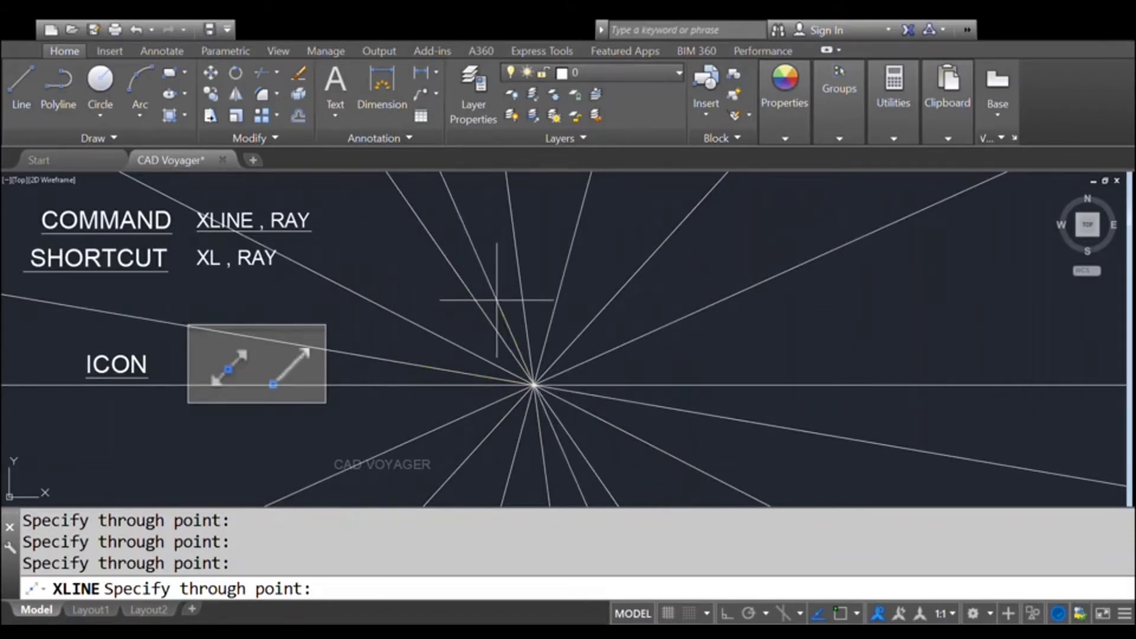
pyautogui.press('Return')
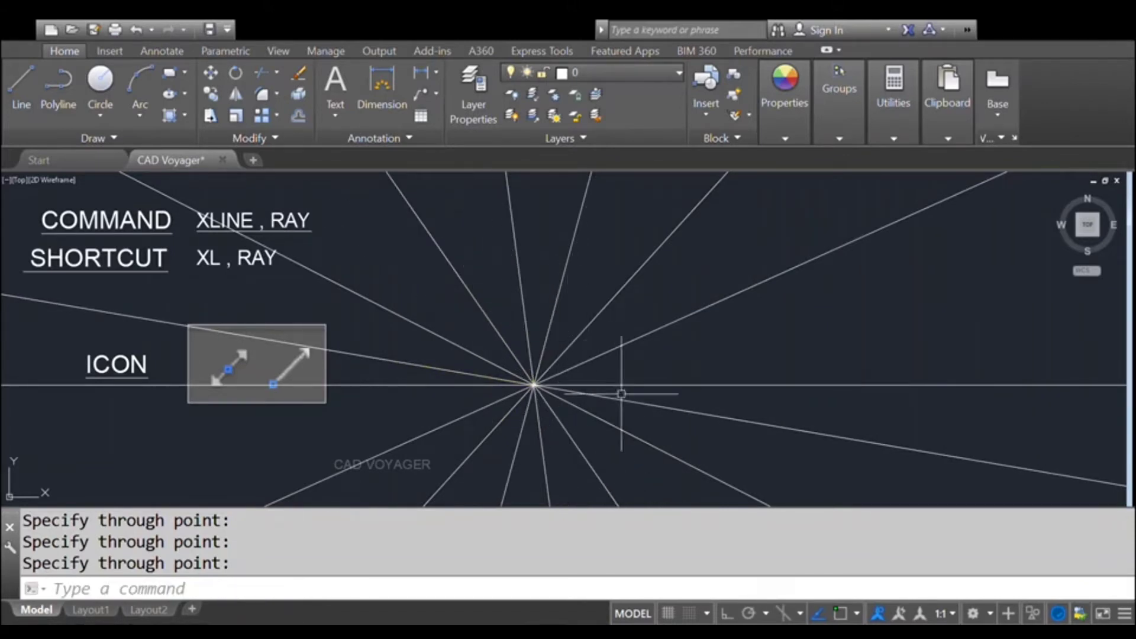
# Step: Window-select the eight radiating construction lines, erase them with E, and restart XL
pyautogui.click(653, 456)
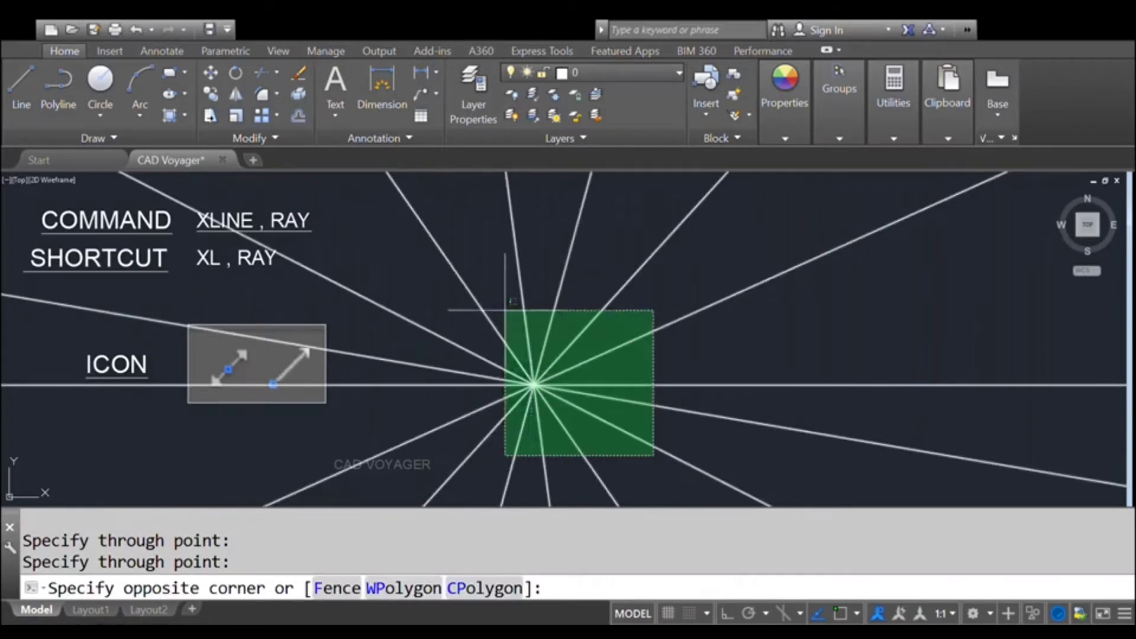
pyautogui.click(498, 308)
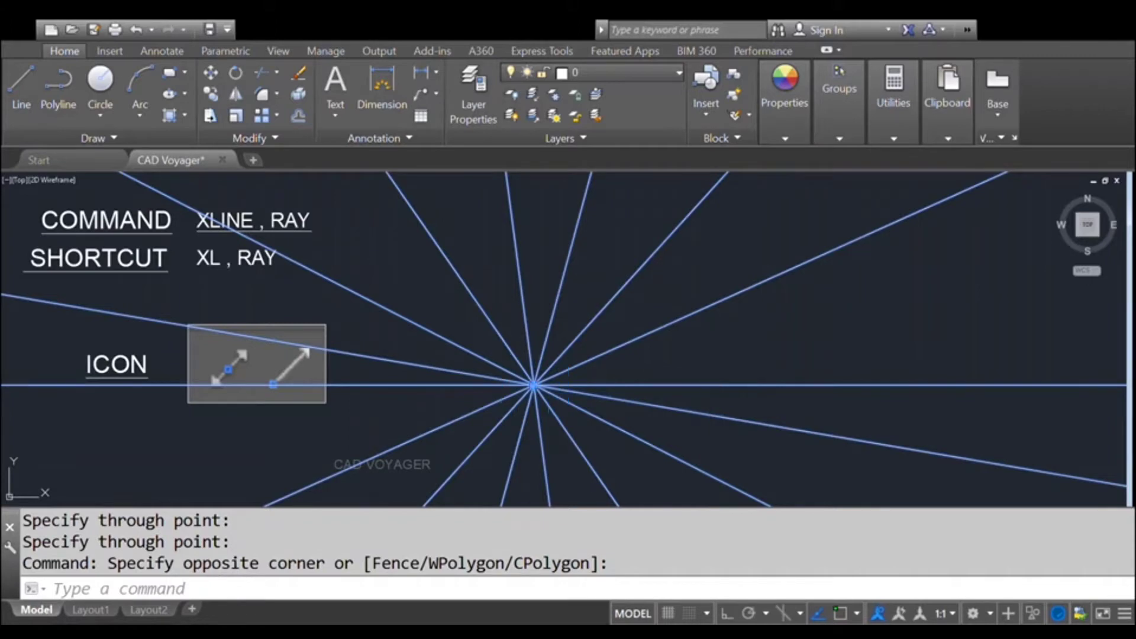
pyautogui.write('e')
pyautogui.press('Return')
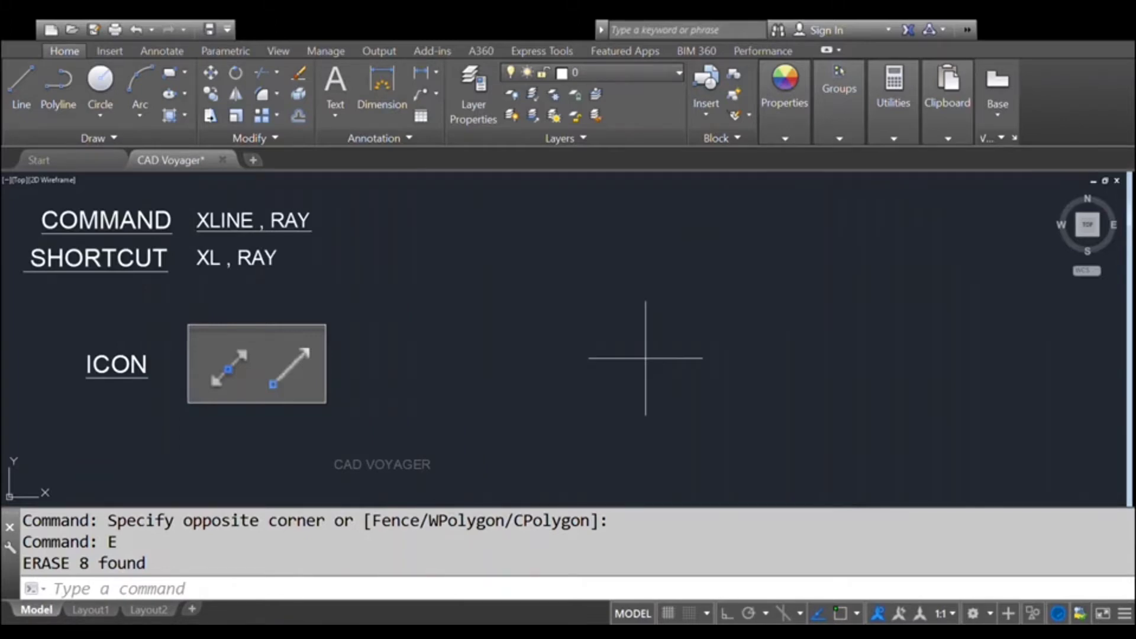
pyautogui.write('xl')
pyautogui.press('Return')
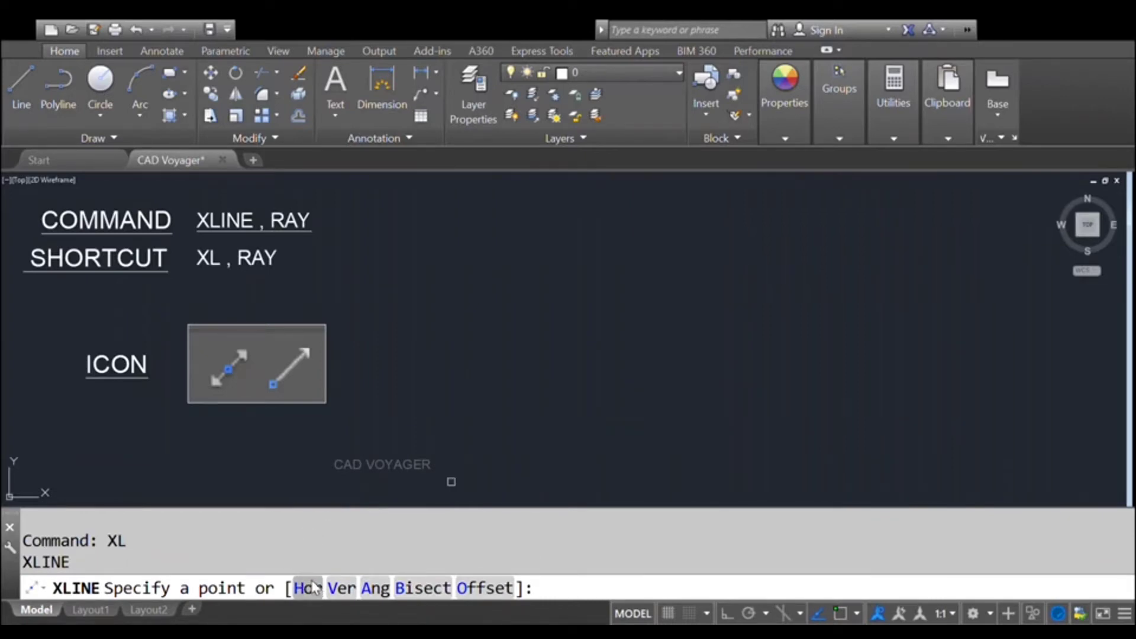
# Step: Place three horizontal construction lines with the Hor option between the SHORTCUT and ICON labels
pyautogui.click(314, 588)
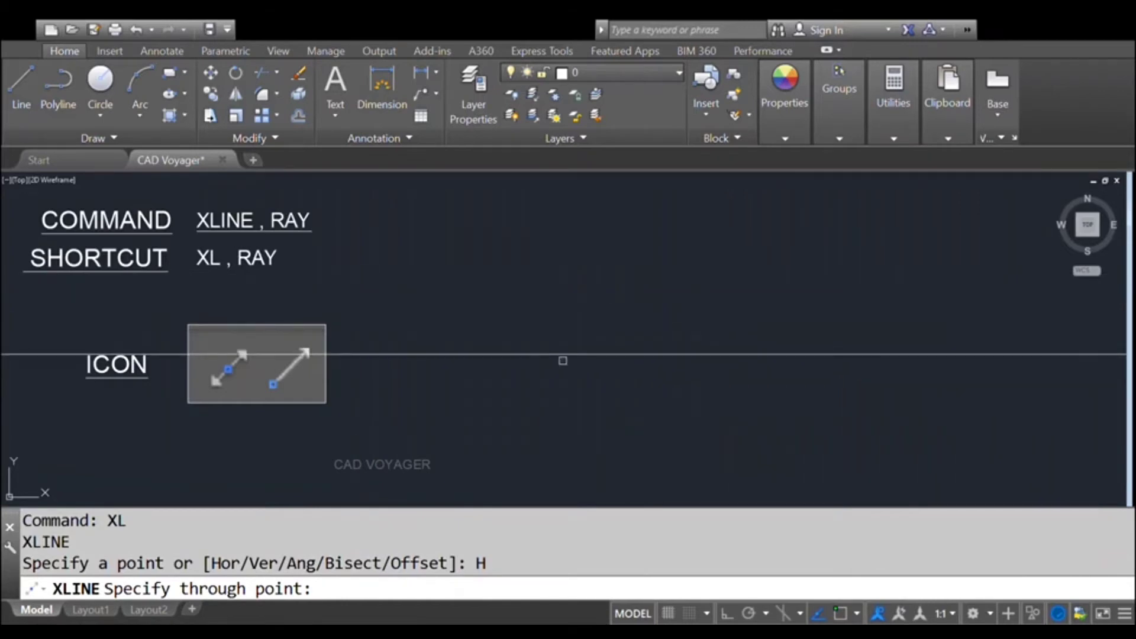
pyautogui.click(563, 361)
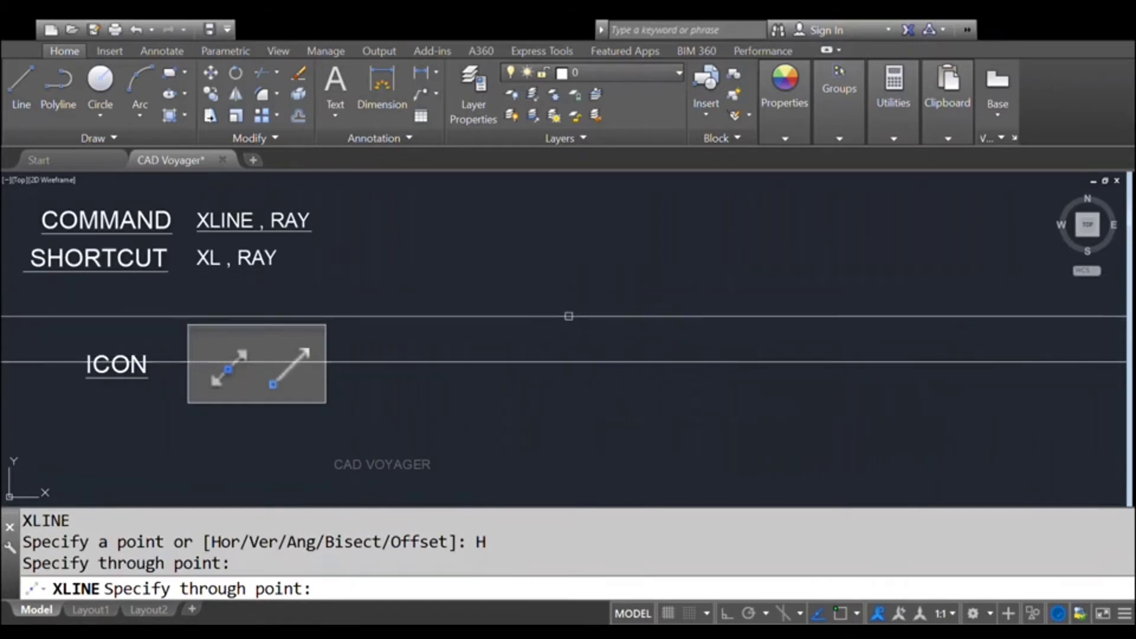
pyautogui.click(569, 317)
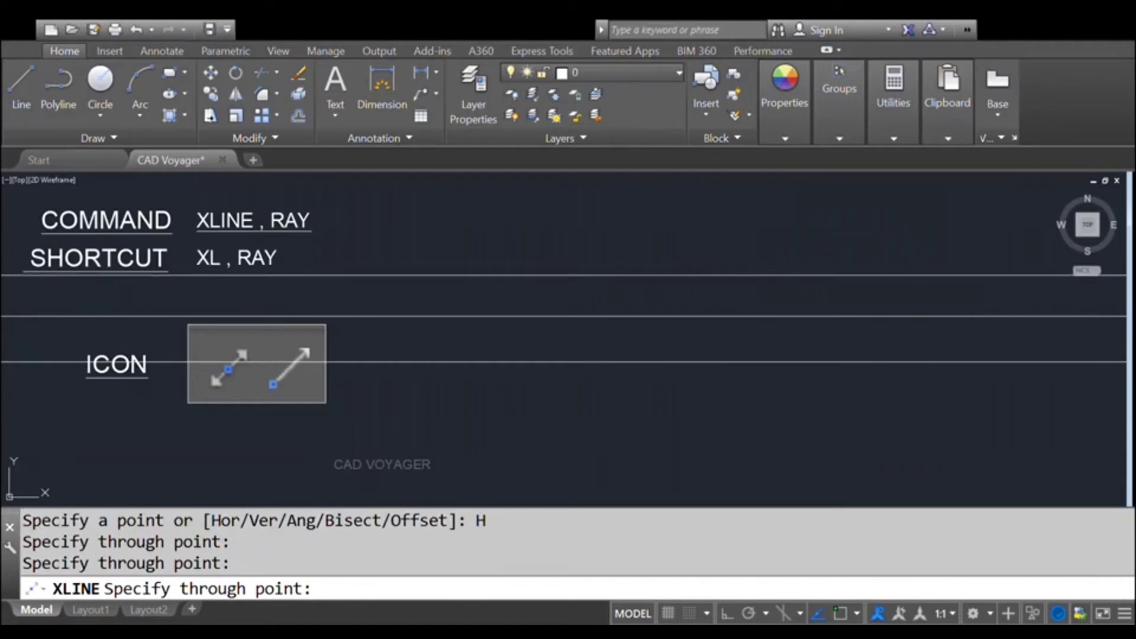
pyautogui.click(572, 274)
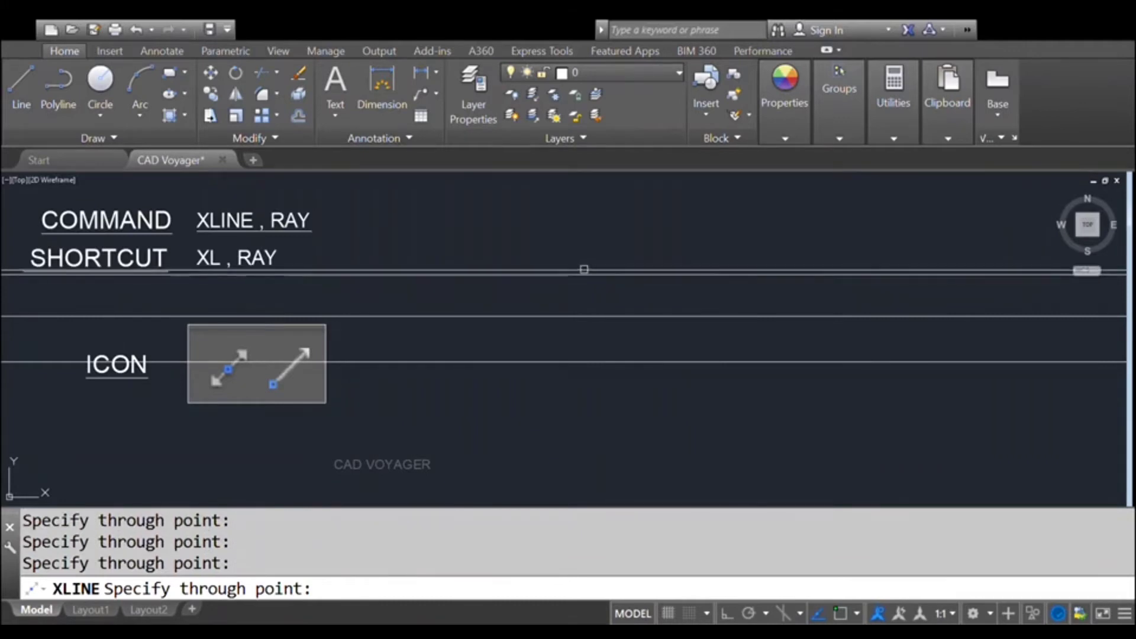
pyautogui.press('Return')
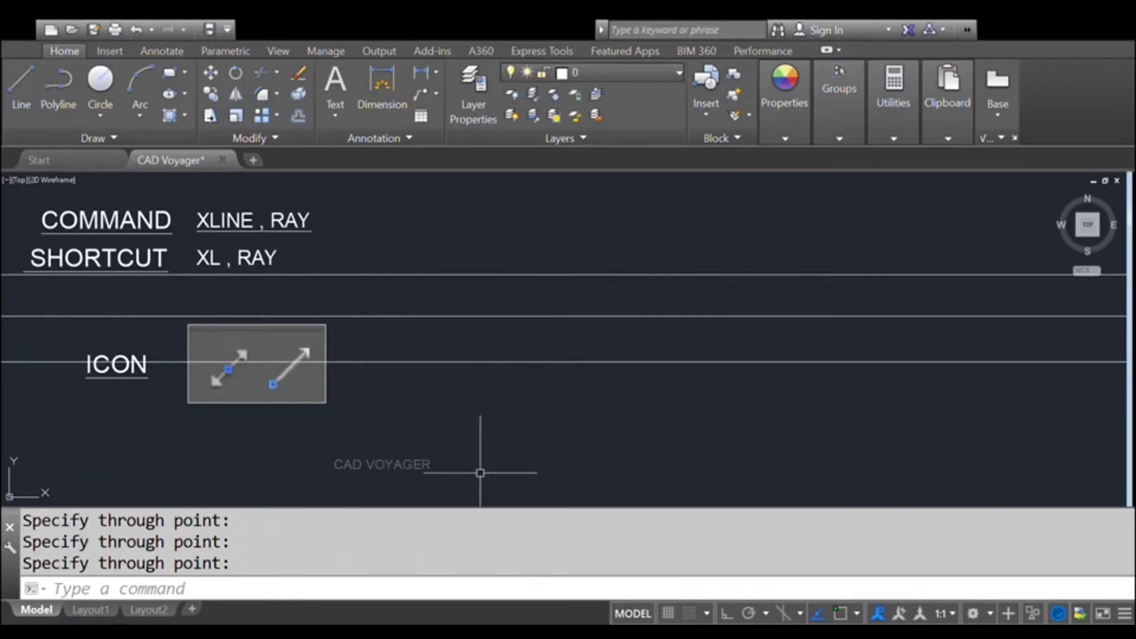
pyautogui.press('Return')
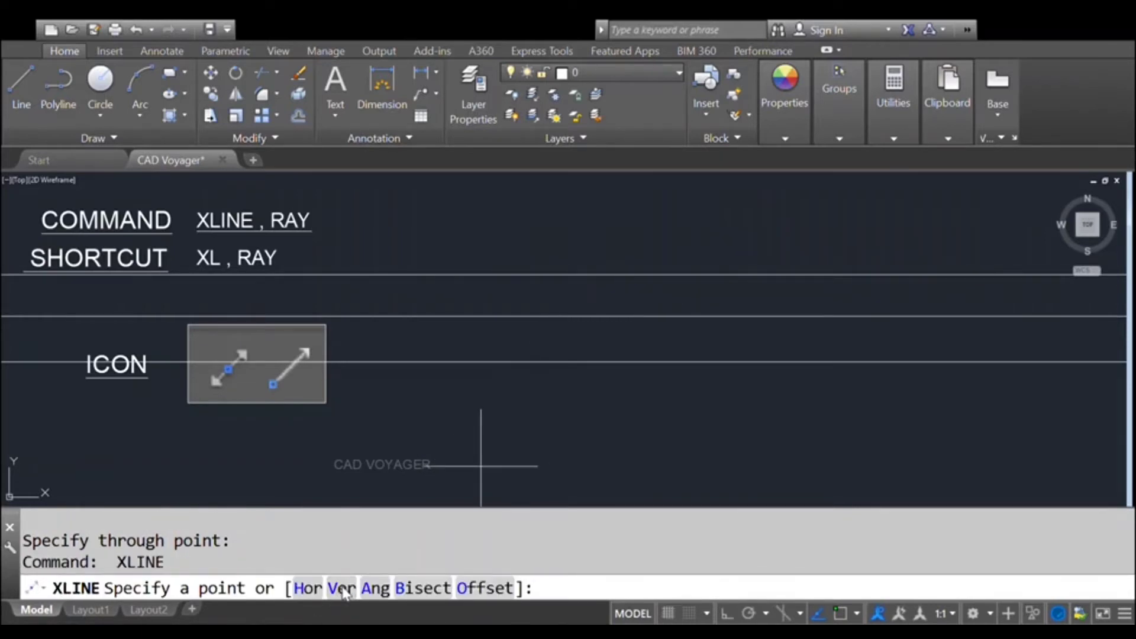
# Step: Place five vertical construction lines with the Ver option, turning on Osnap (F3) midway
pyautogui.click(342, 590)
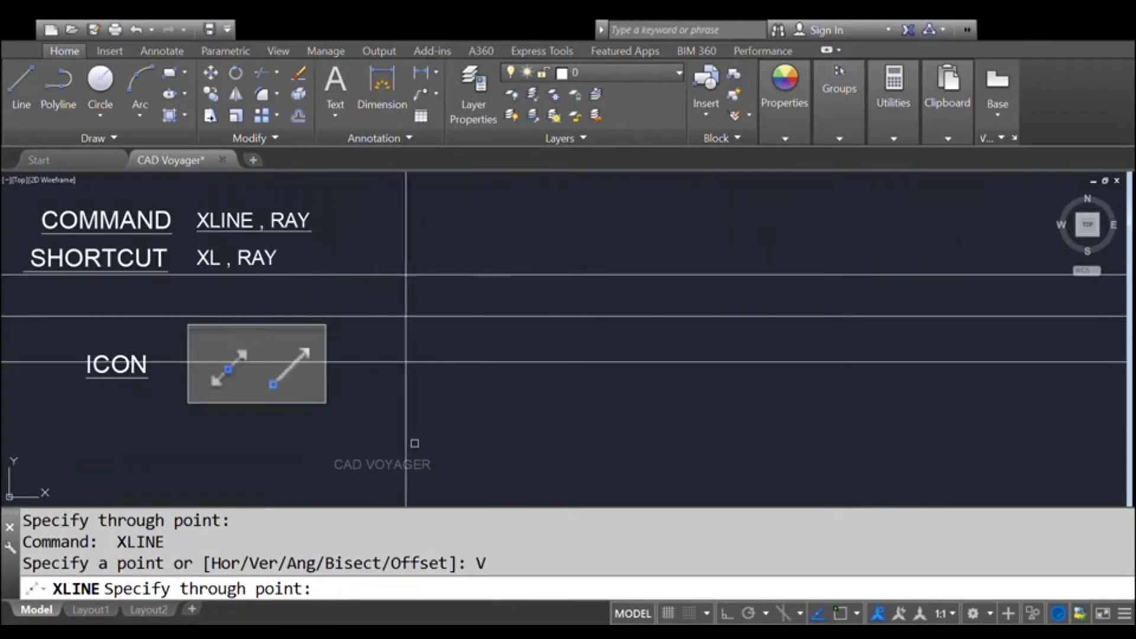
pyautogui.click(479, 332)
pyautogui.click(584, 331)
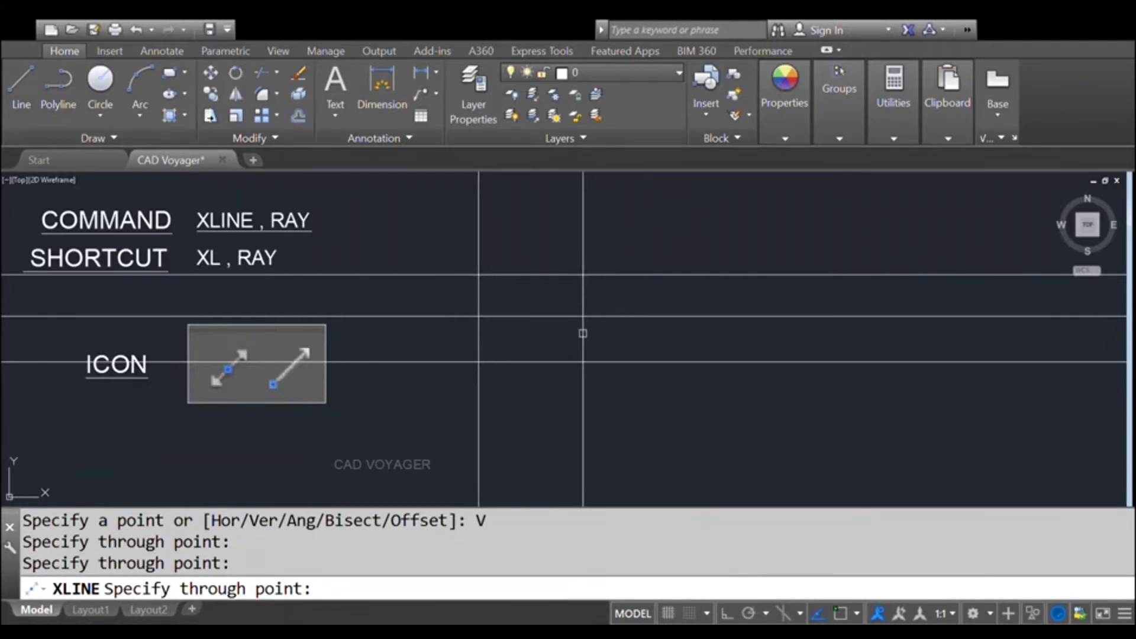
pyautogui.click(676, 332)
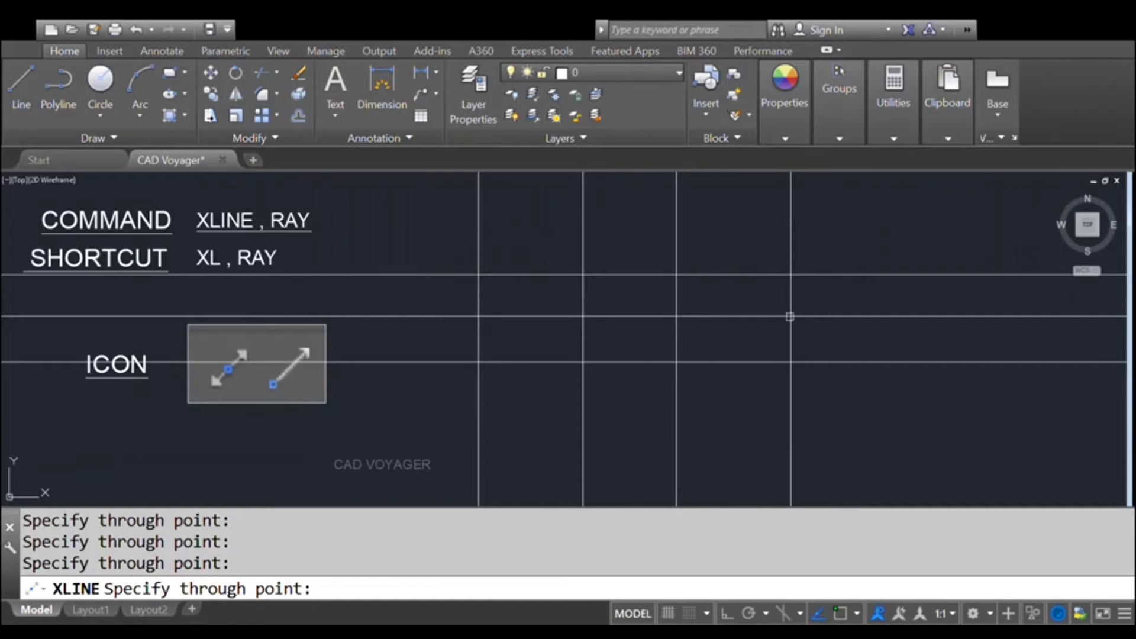
pyautogui.press('F3')
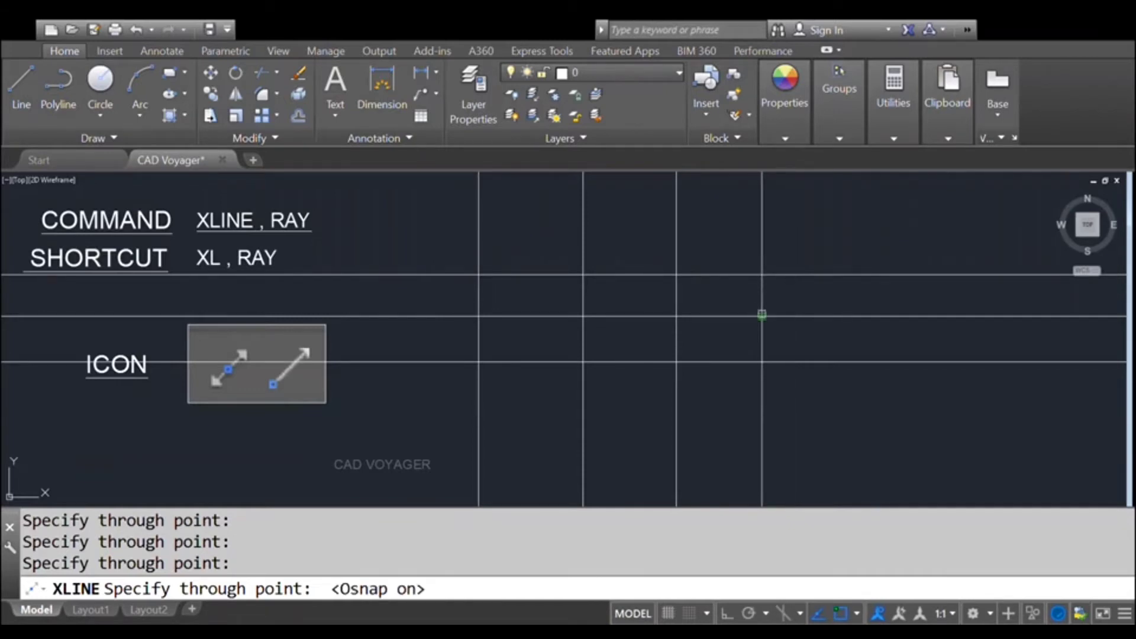
pyautogui.click(763, 314)
pyautogui.click(813, 316)
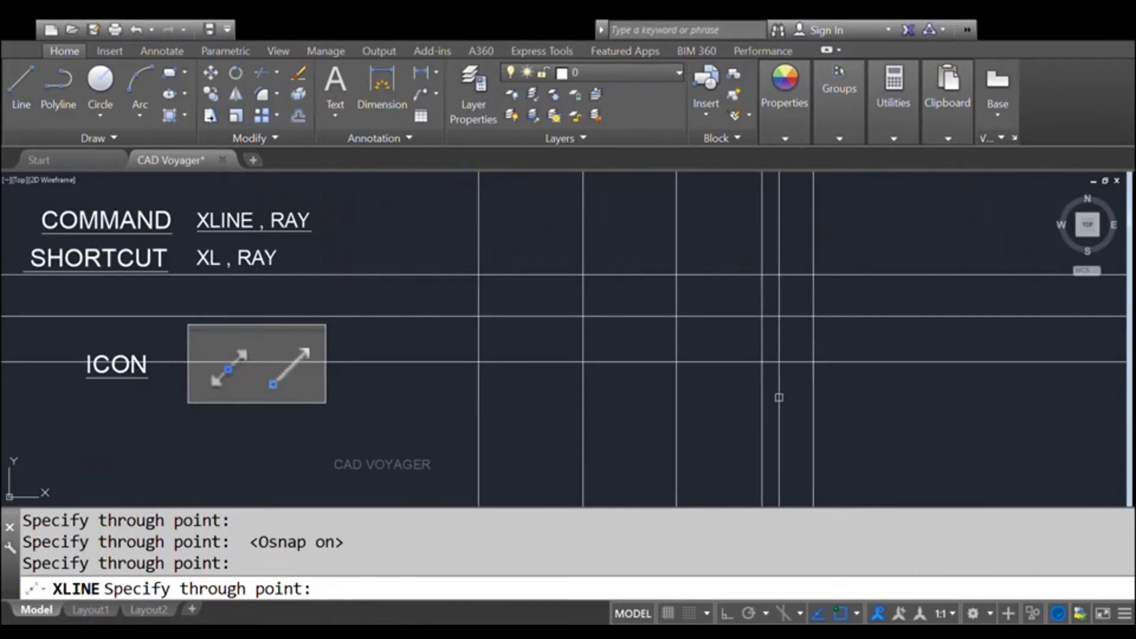
pyautogui.press('Return')
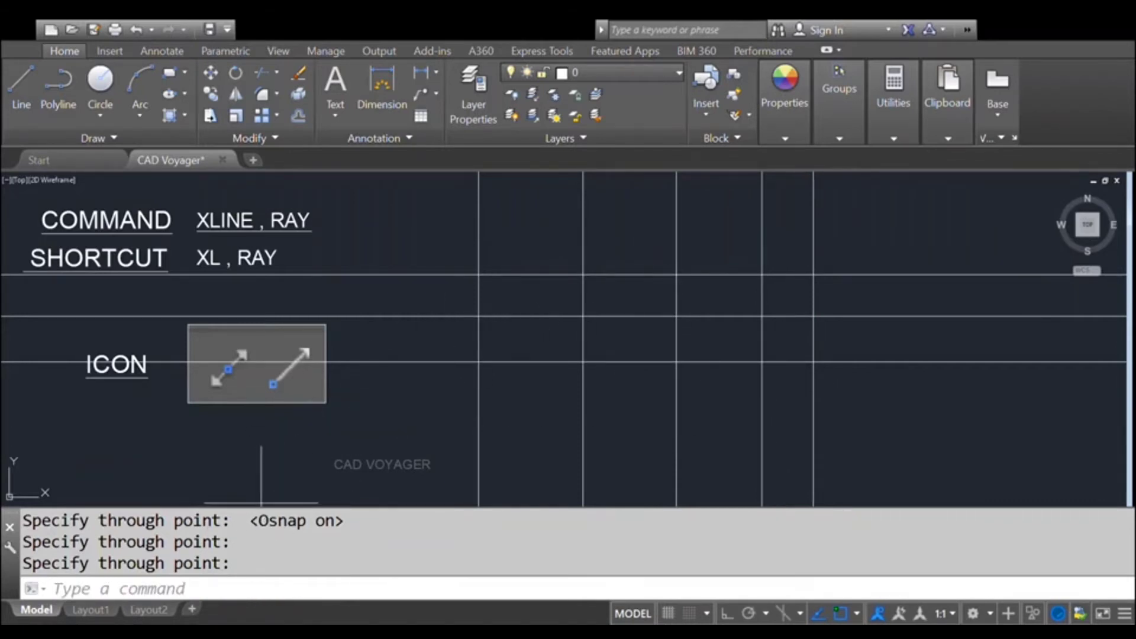
pyautogui.press('Return')
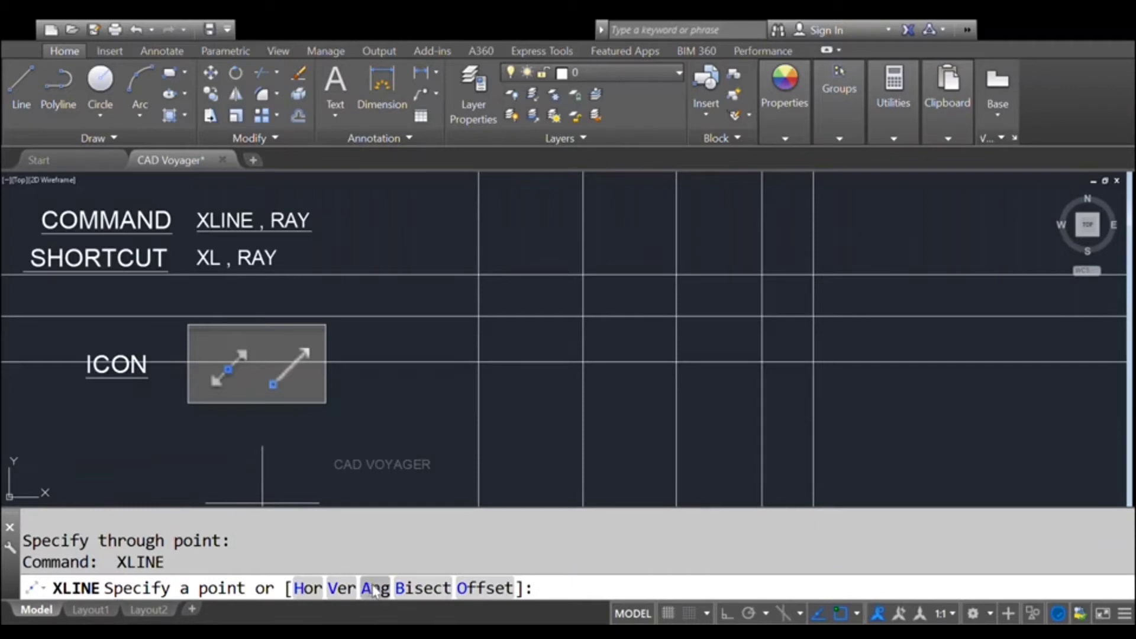
# Step: Set the Ang option's angle from two picked grid points and place four parallel diagonal xlines
pyautogui.click(375, 589)
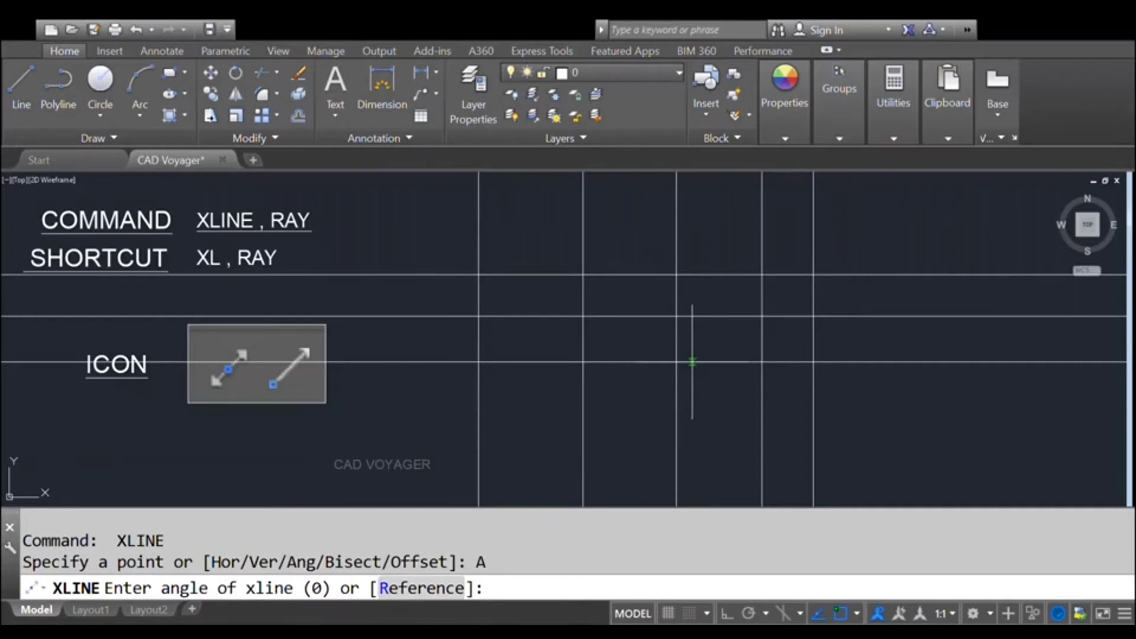
pyautogui.click(704, 413)
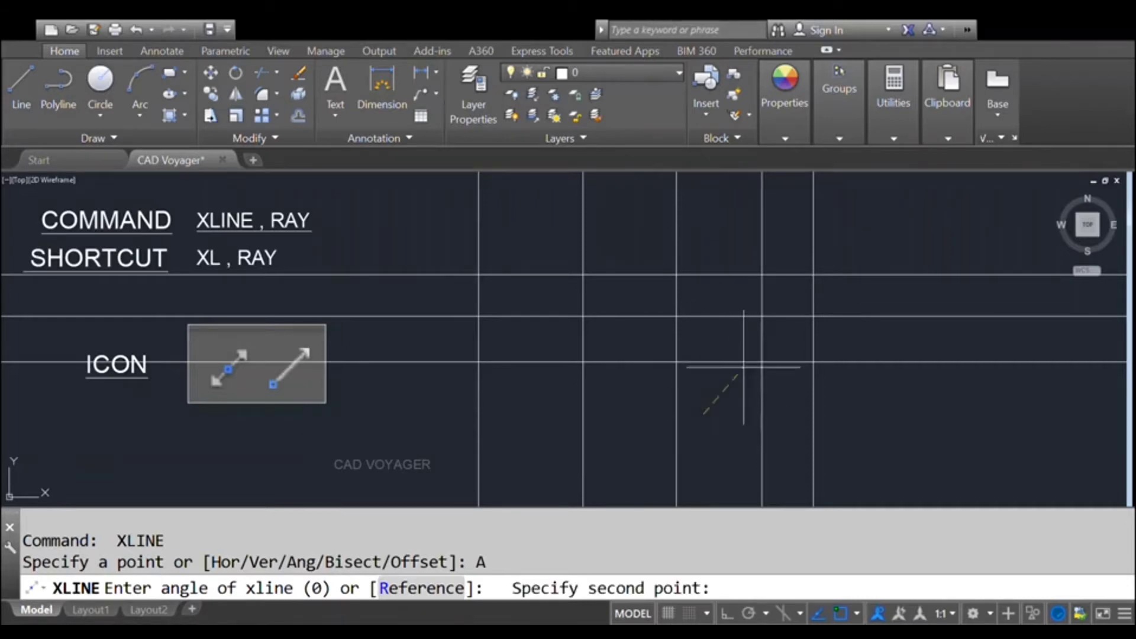
pyautogui.click(814, 317)
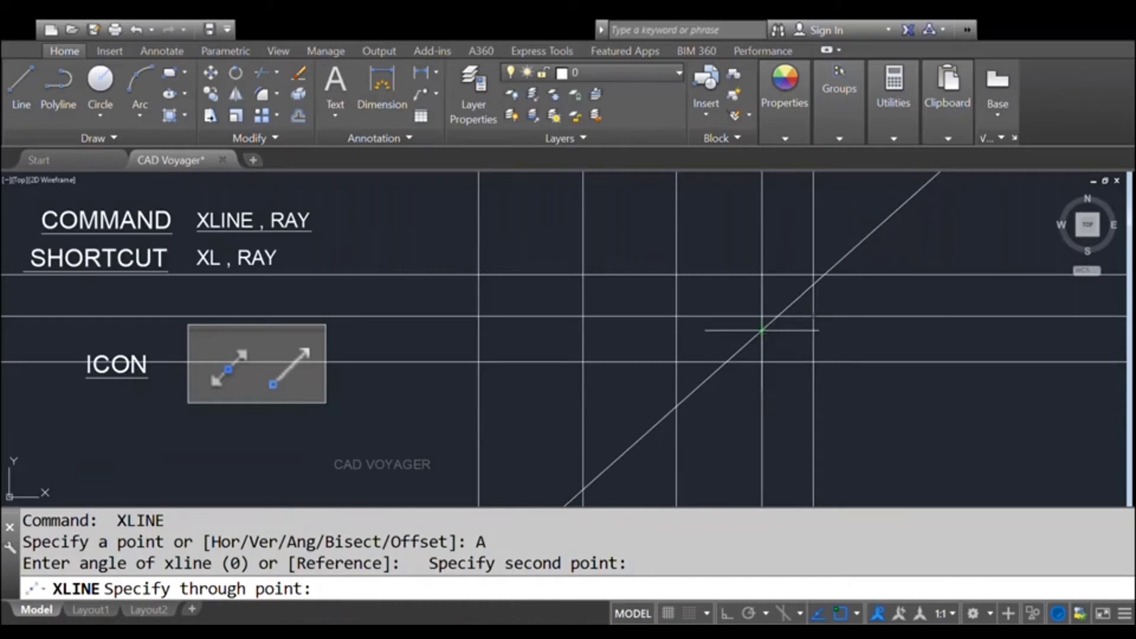
pyautogui.click(513, 248)
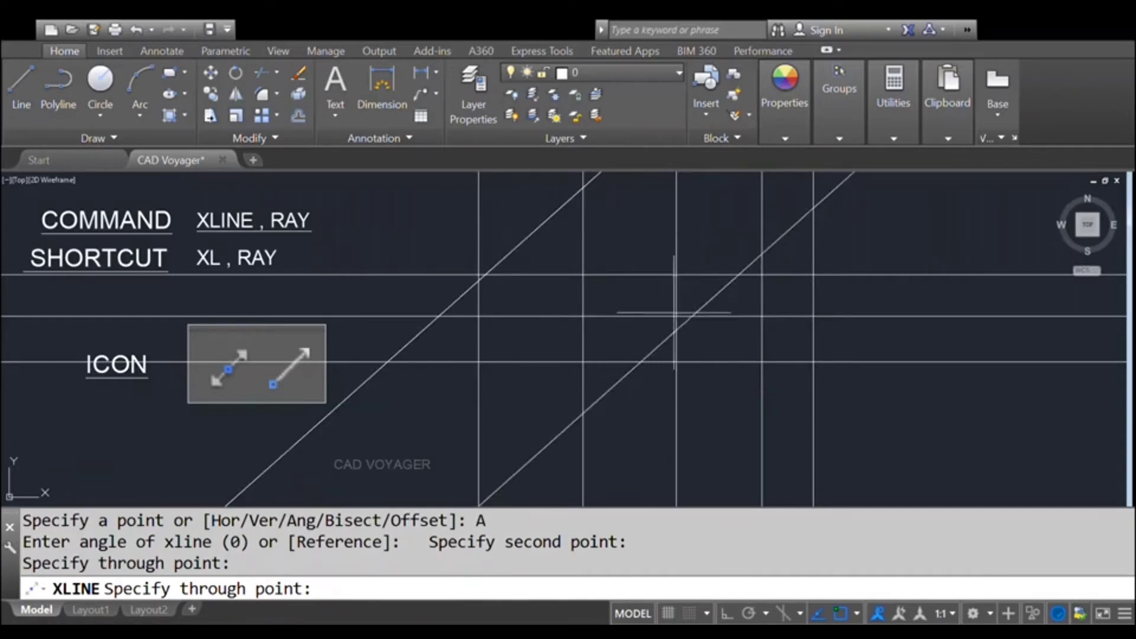
pyautogui.click(547, 256)
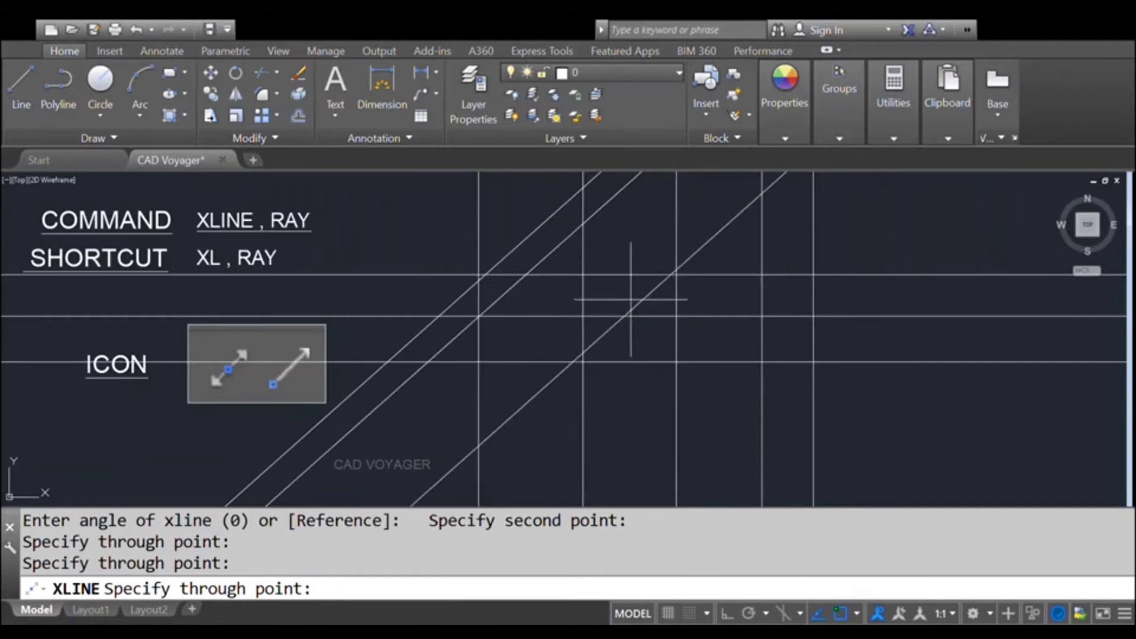
pyautogui.click(620, 304)
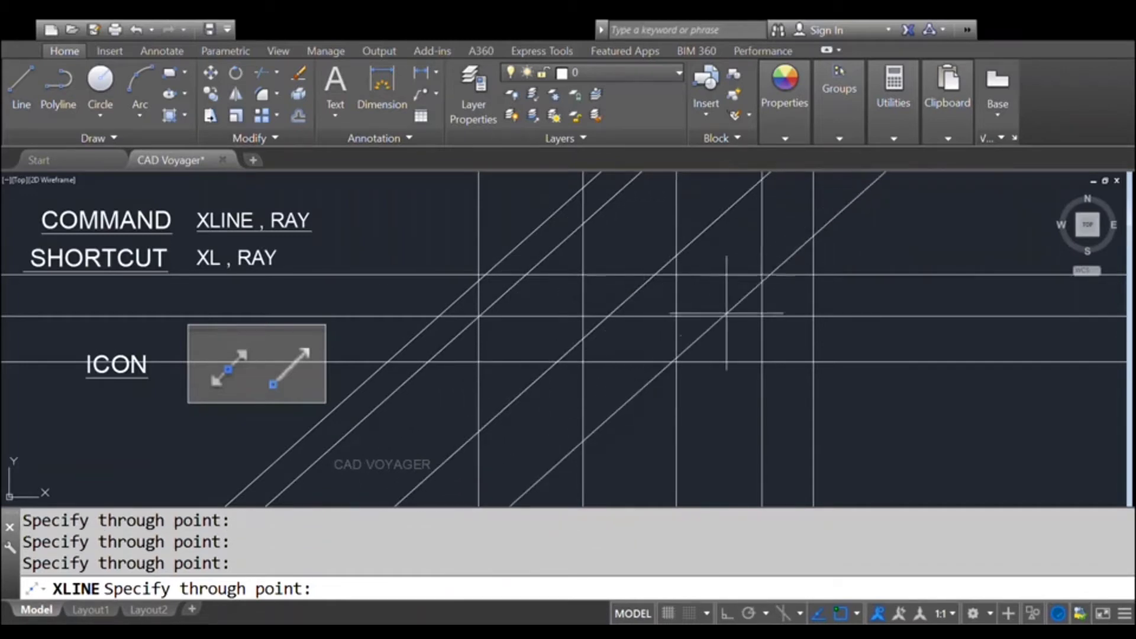
pyautogui.click(727, 330)
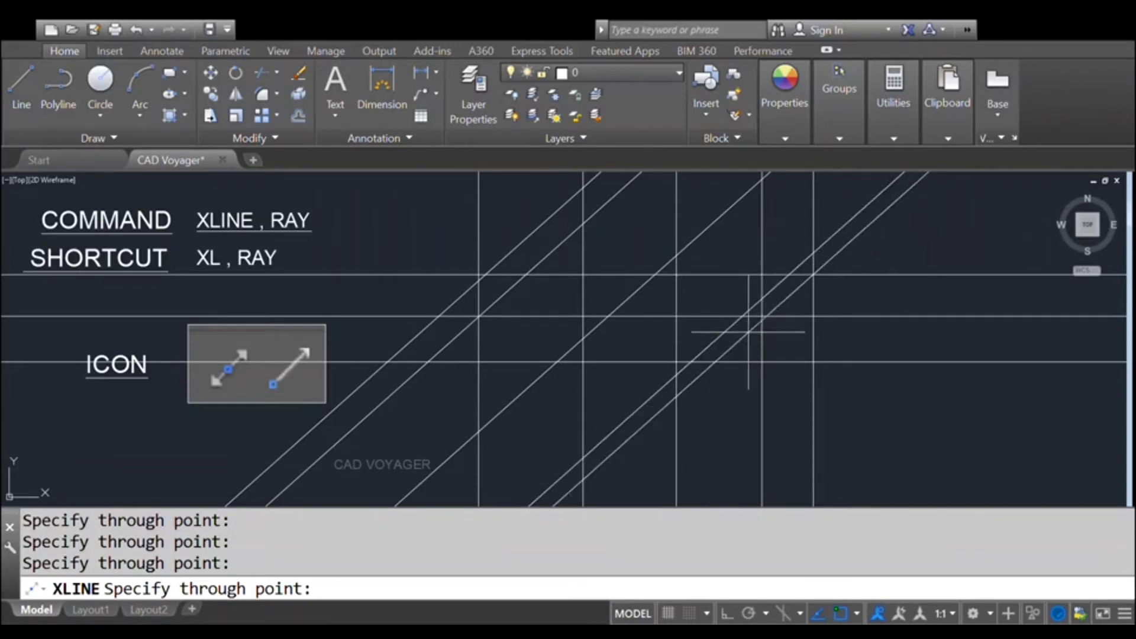
pyautogui.press('Return')
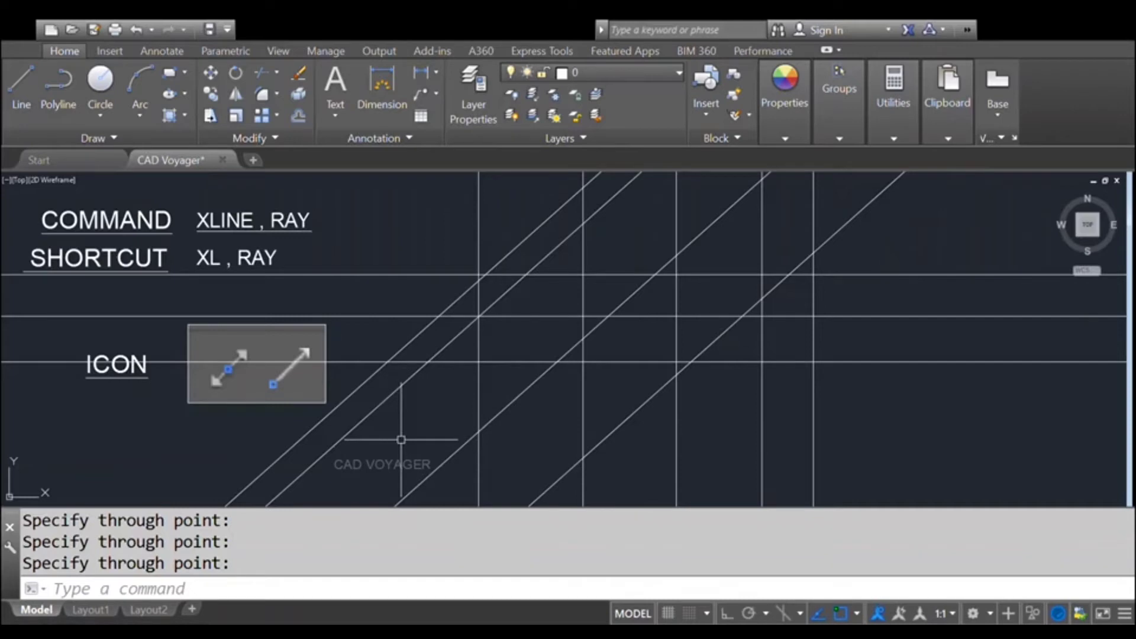
pyautogui.press('Return')
pyautogui.press('Return')
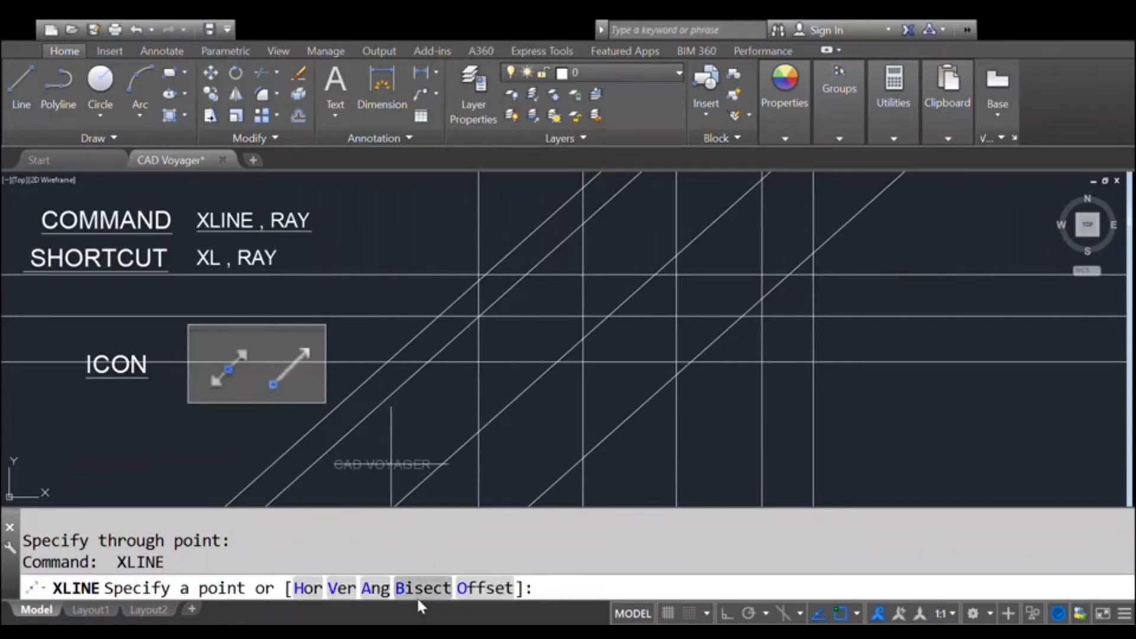
# Step: Draw two construction lines at 45° using Ang Reference on the horizontal line
pyautogui.click(378, 591)
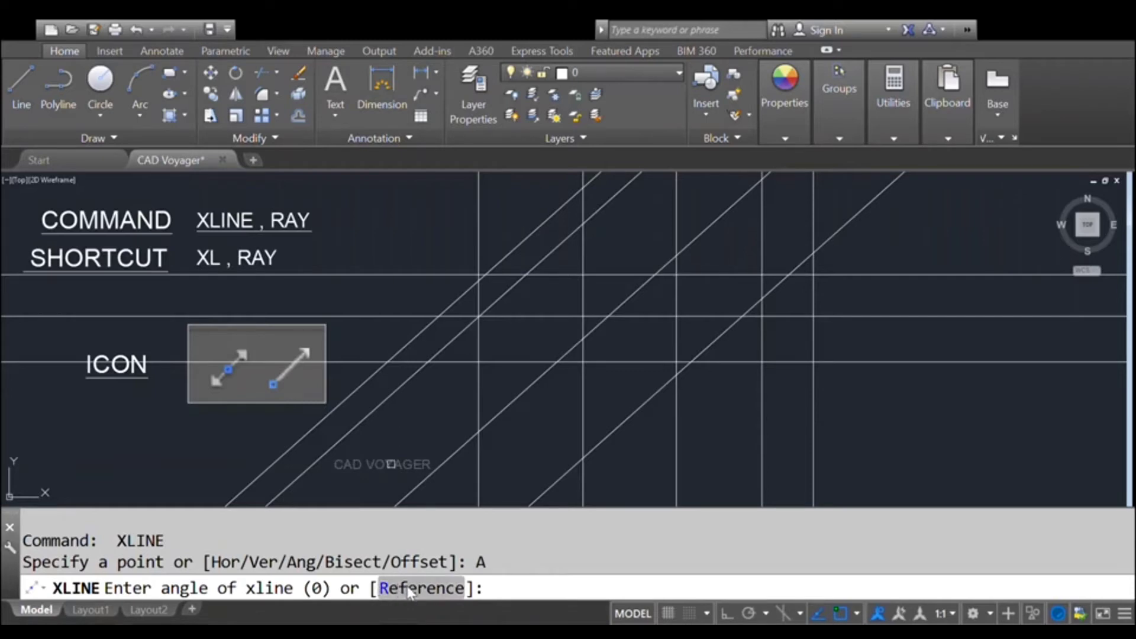
pyautogui.click(409, 589)
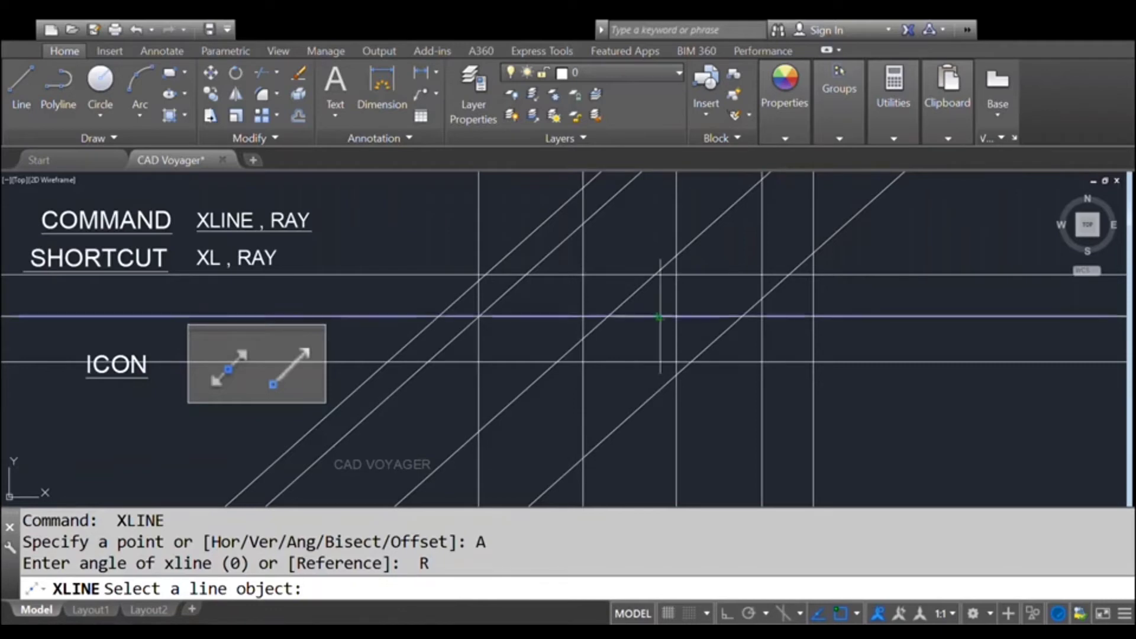
pyautogui.click(660, 316)
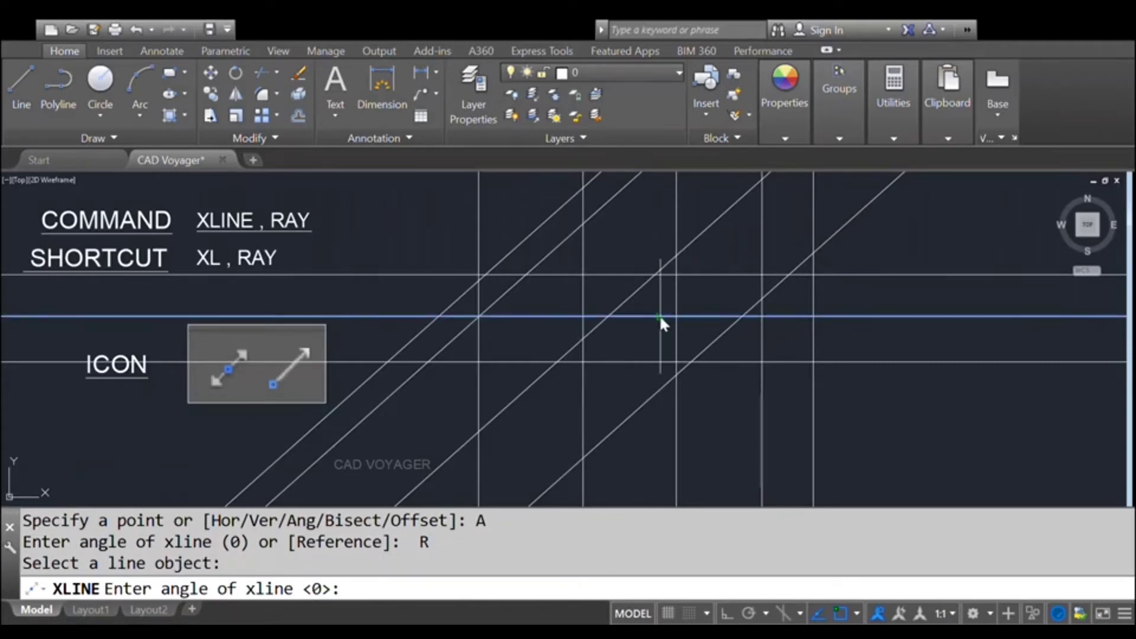
pyautogui.write('45')
pyautogui.press('Return')
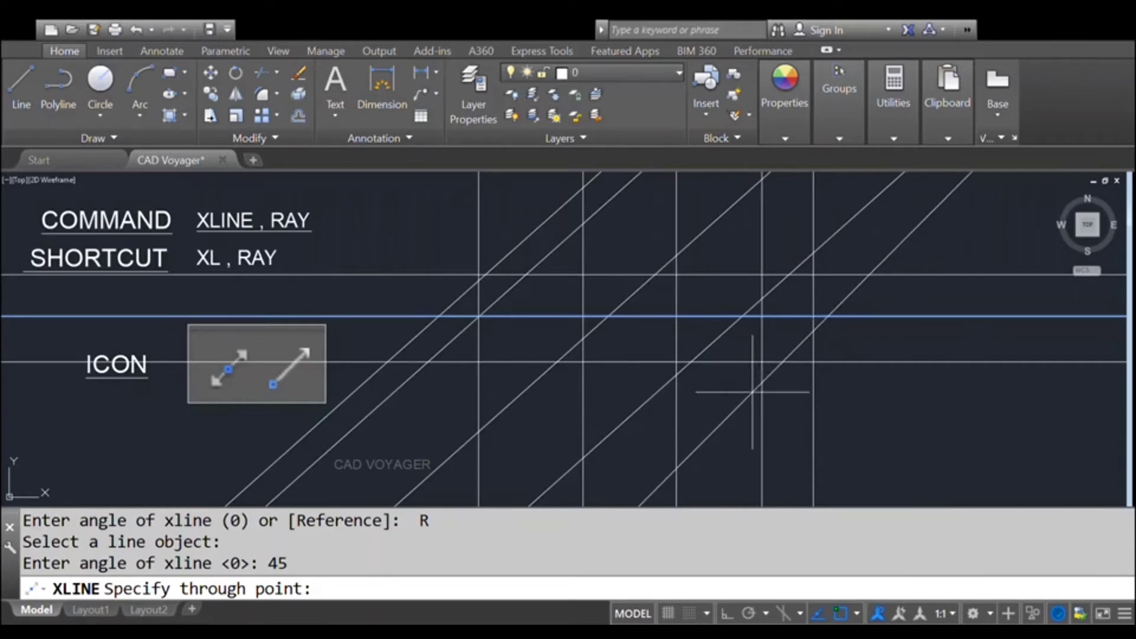
pyautogui.click(728, 400)
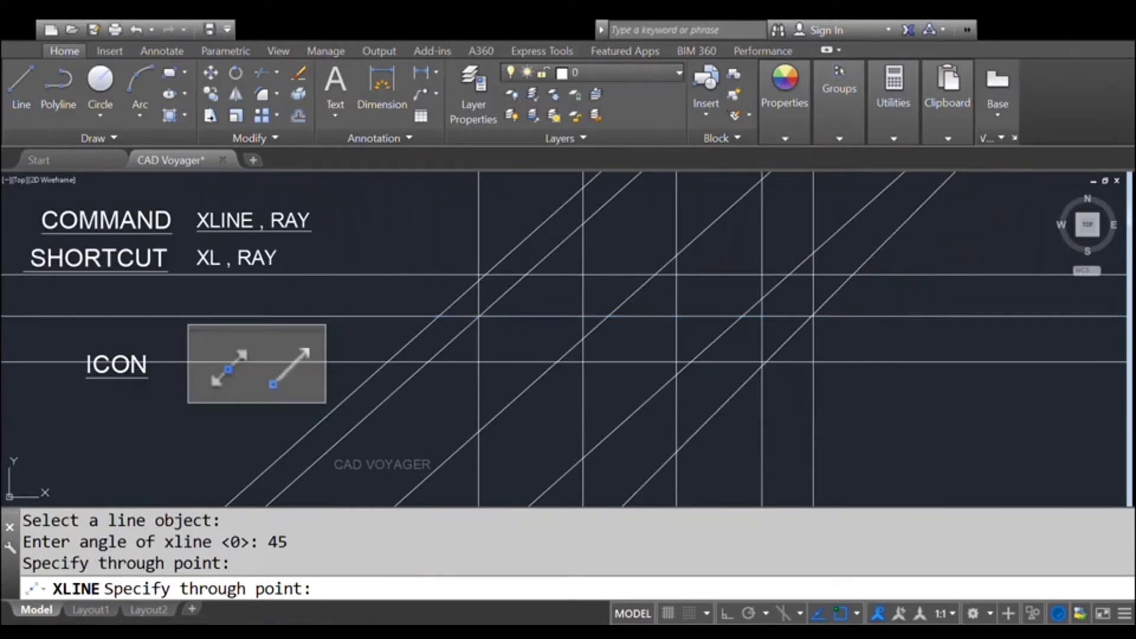
pyautogui.click(780, 421)
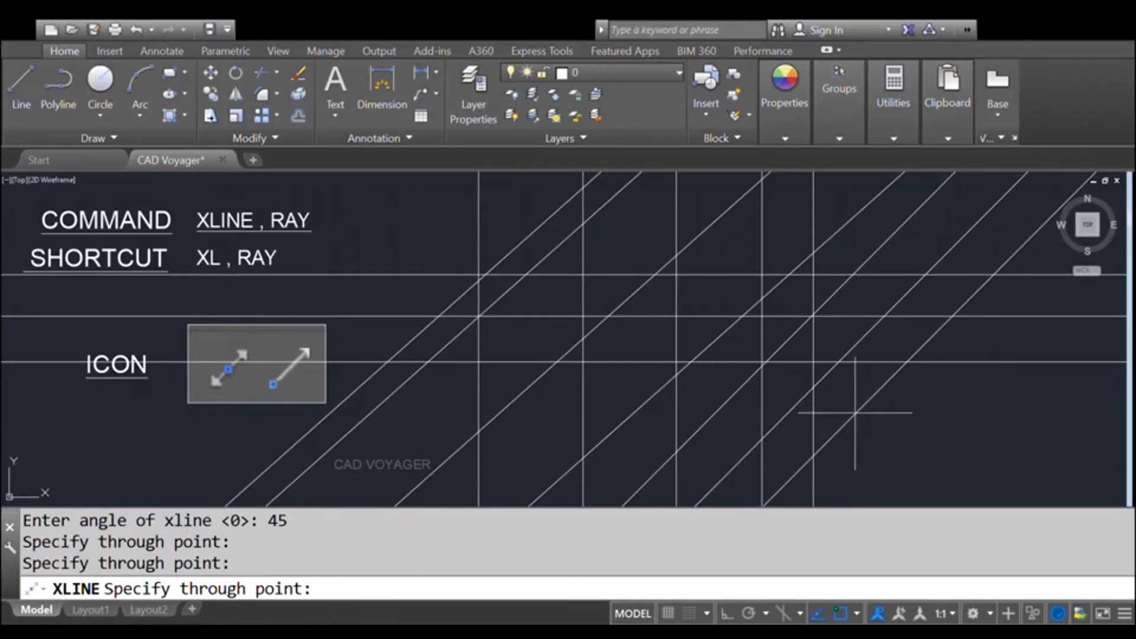
pyautogui.press('Return')
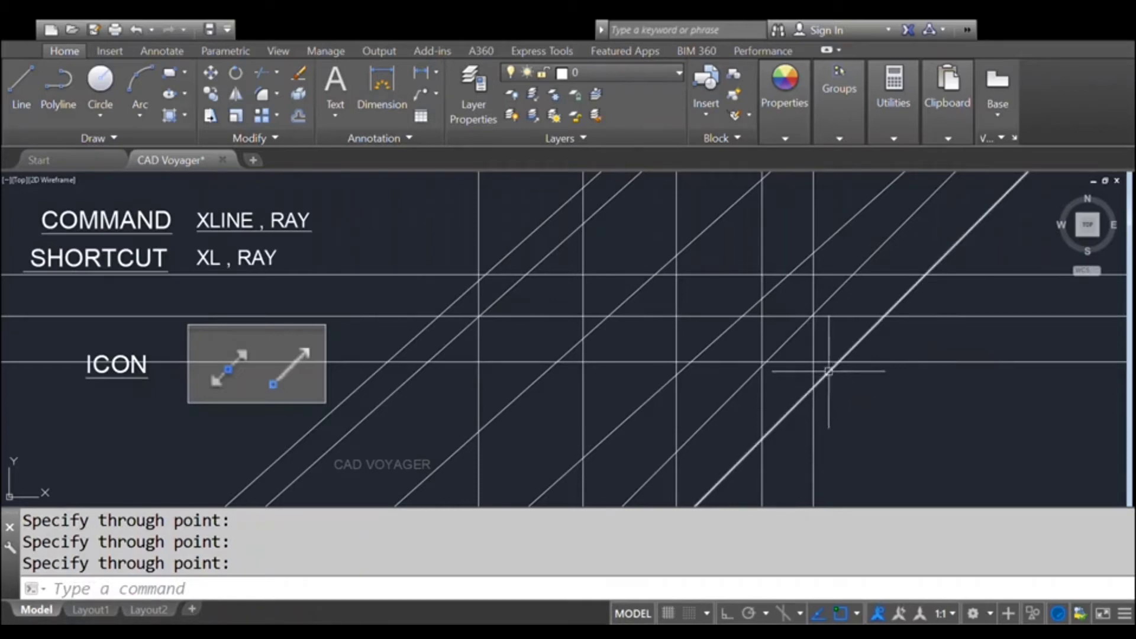
# Step: Draw three Bisect construction lines sharing one vertex, each from the same start point to a different end point
pyautogui.write('XL')
pyautogui.press('Return')
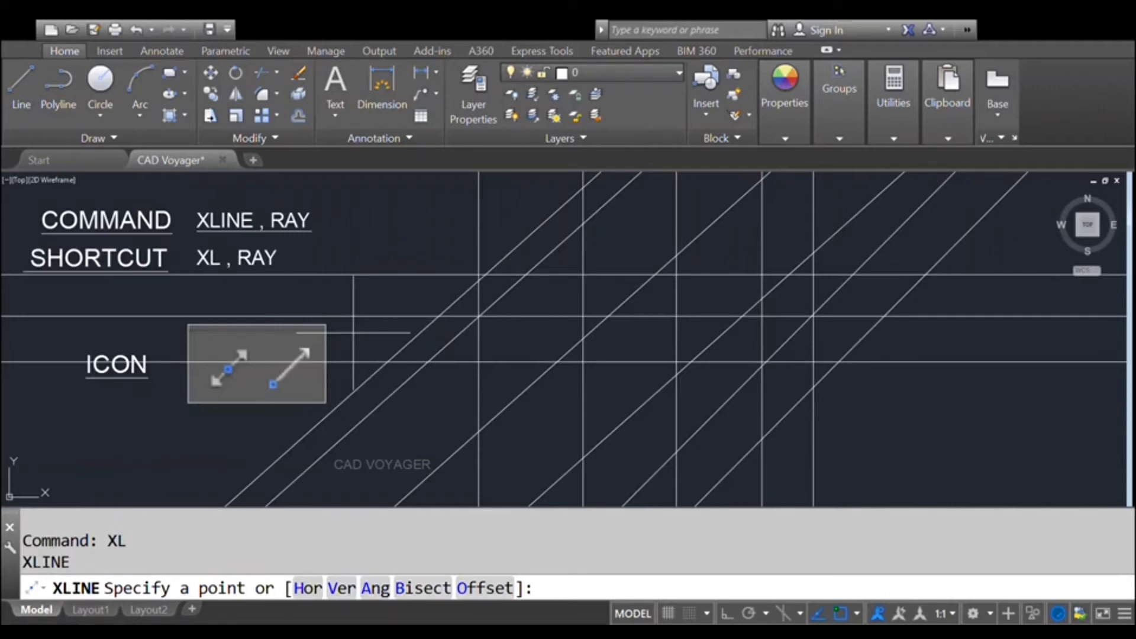
pyautogui.click(435, 587)
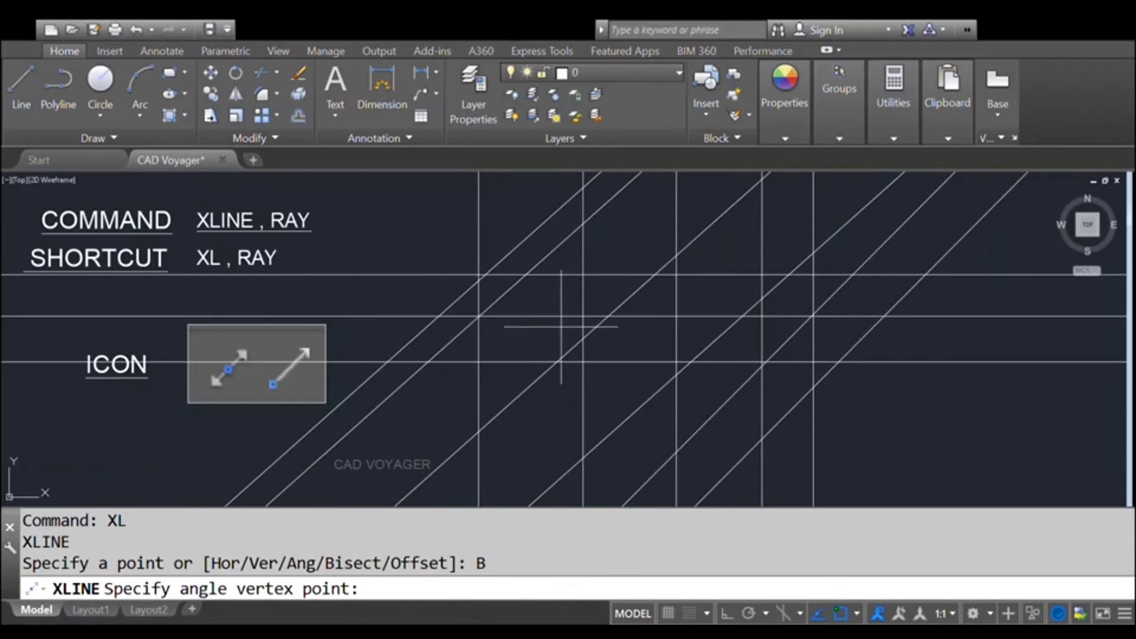
pyautogui.click(629, 345)
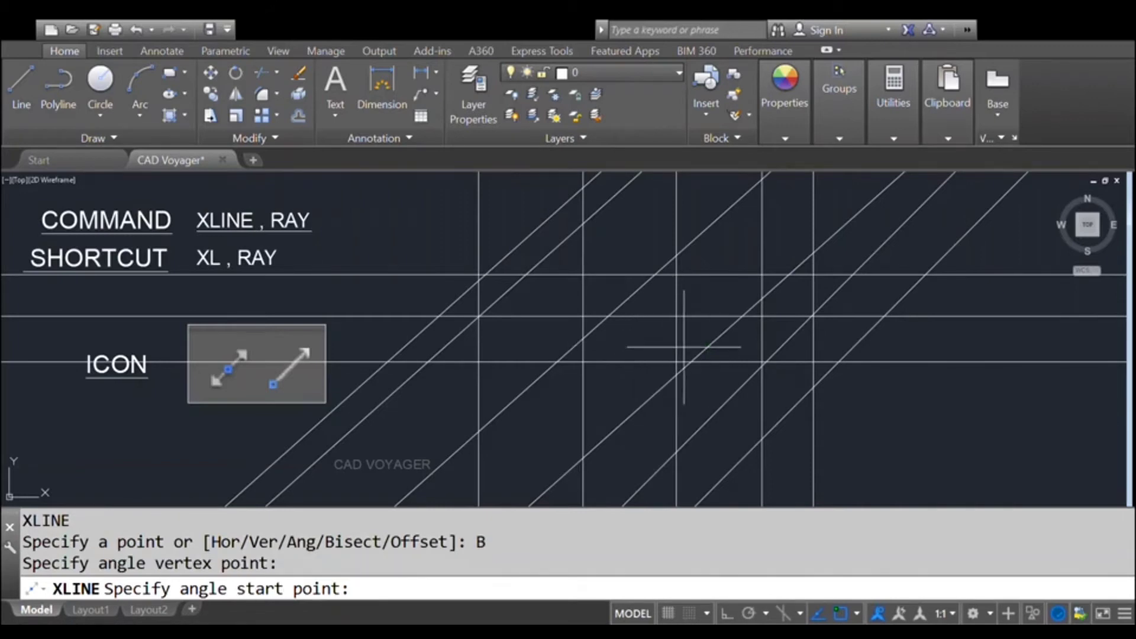
pyautogui.click(546, 401)
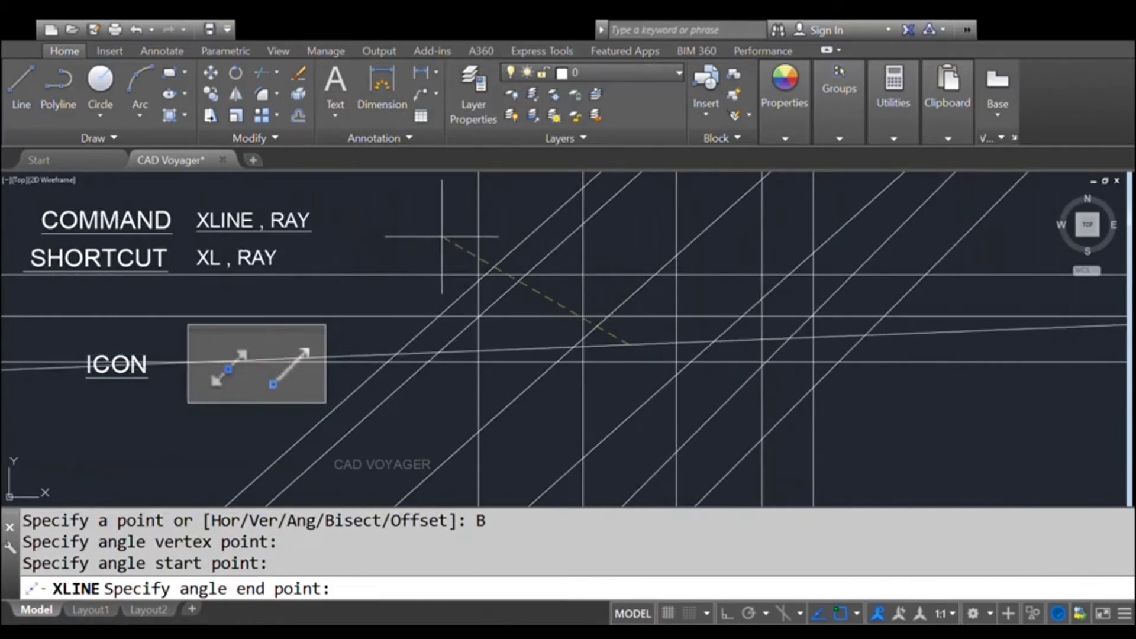
pyautogui.click(444, 213)
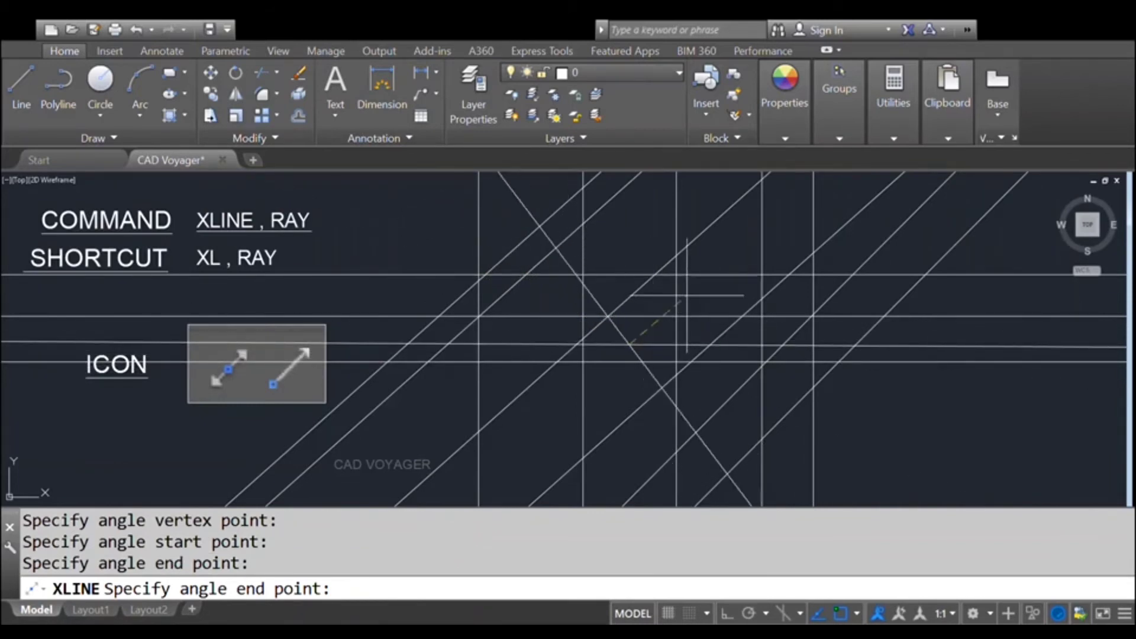
pyautogui.click(781, 326)
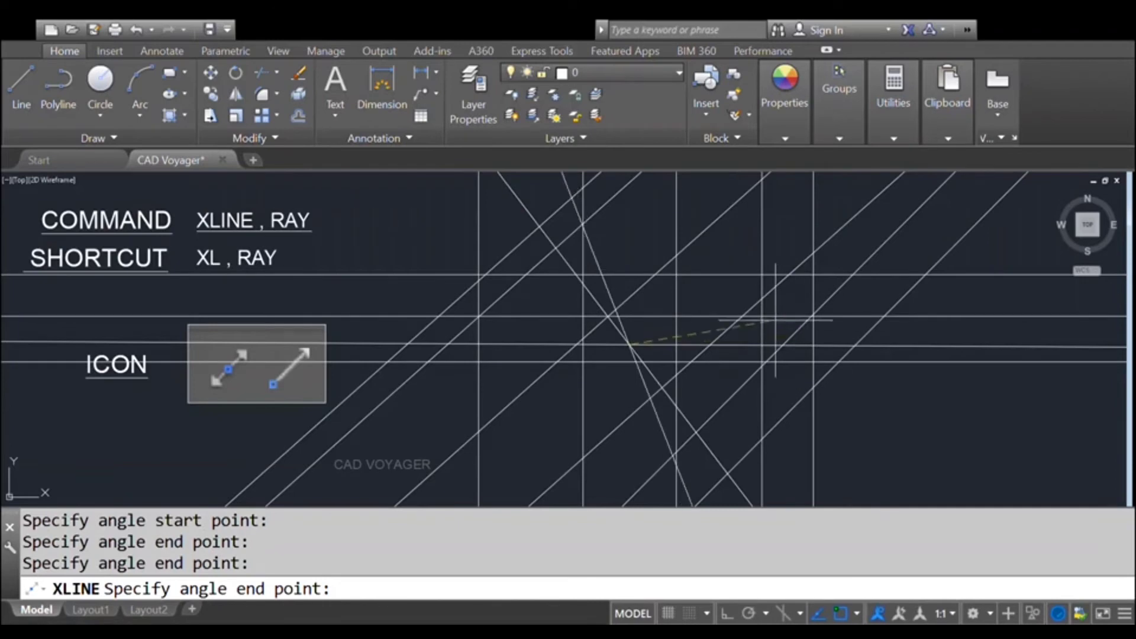
pyautogui.click(784, 330)
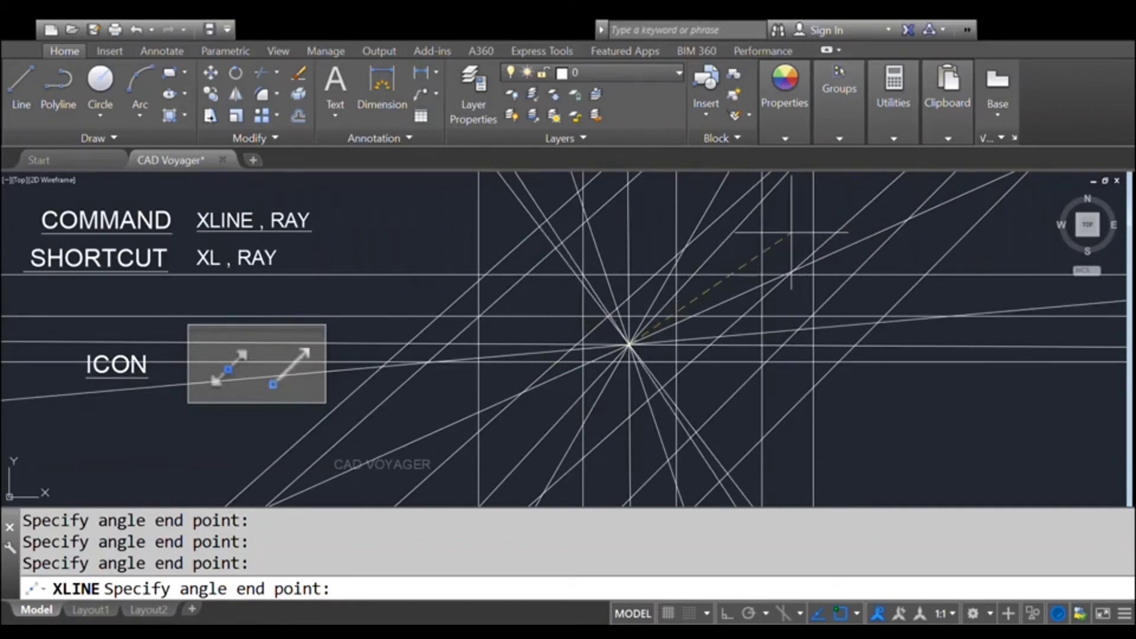
pyautogui.press('Return')
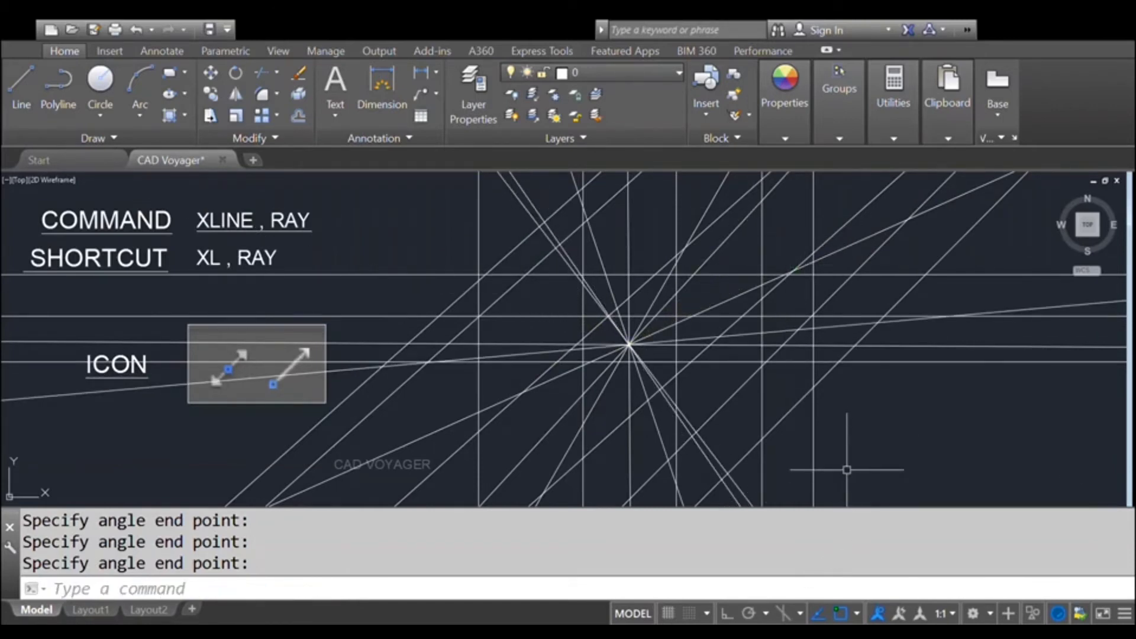
pyautogui.click(859, 468)
# Step: Erase all the construction lines, then start XLINE Offset and cancel it with Esc
pyautogui.click(476, 254)
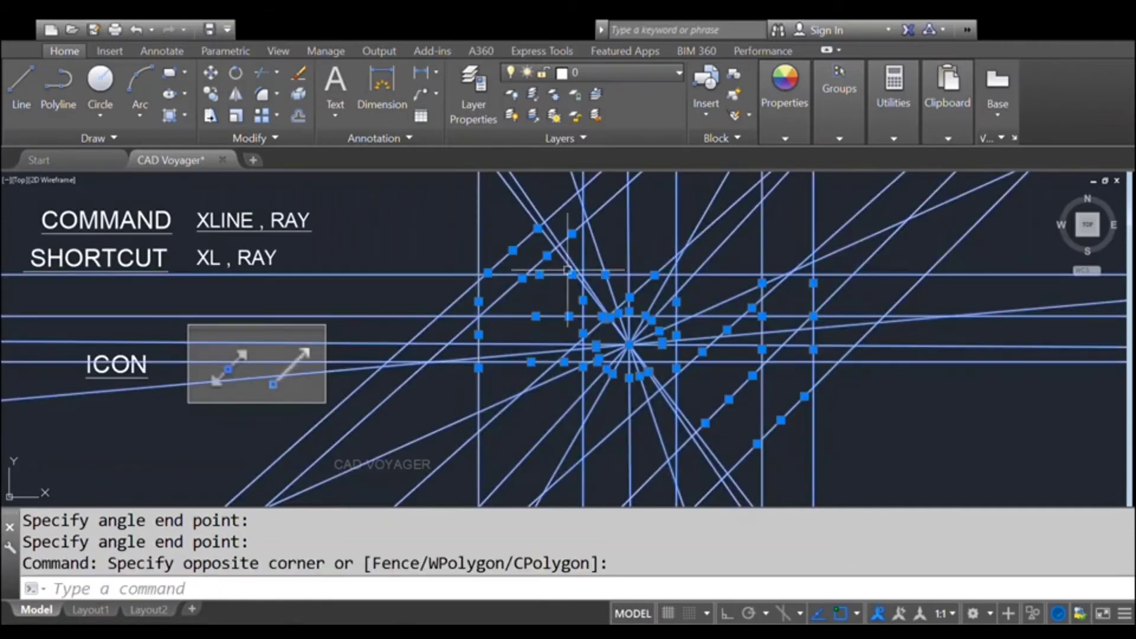
pyautogui.write('e')
pyautogui.press('Return')
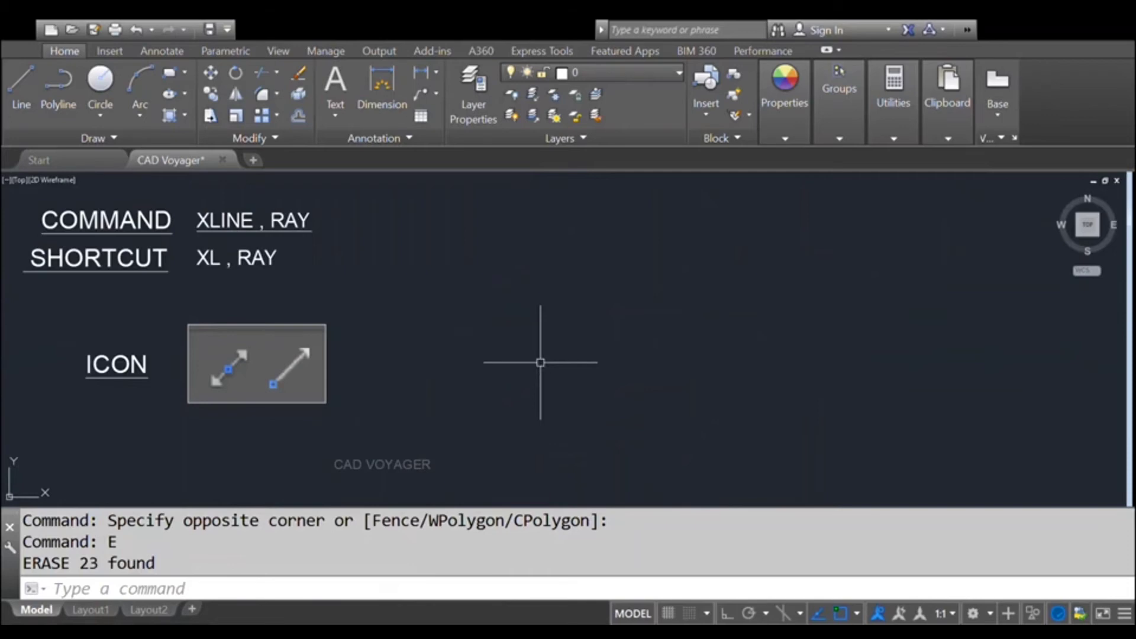
pyautogui.write('xl')
pyautogui.press('Return')
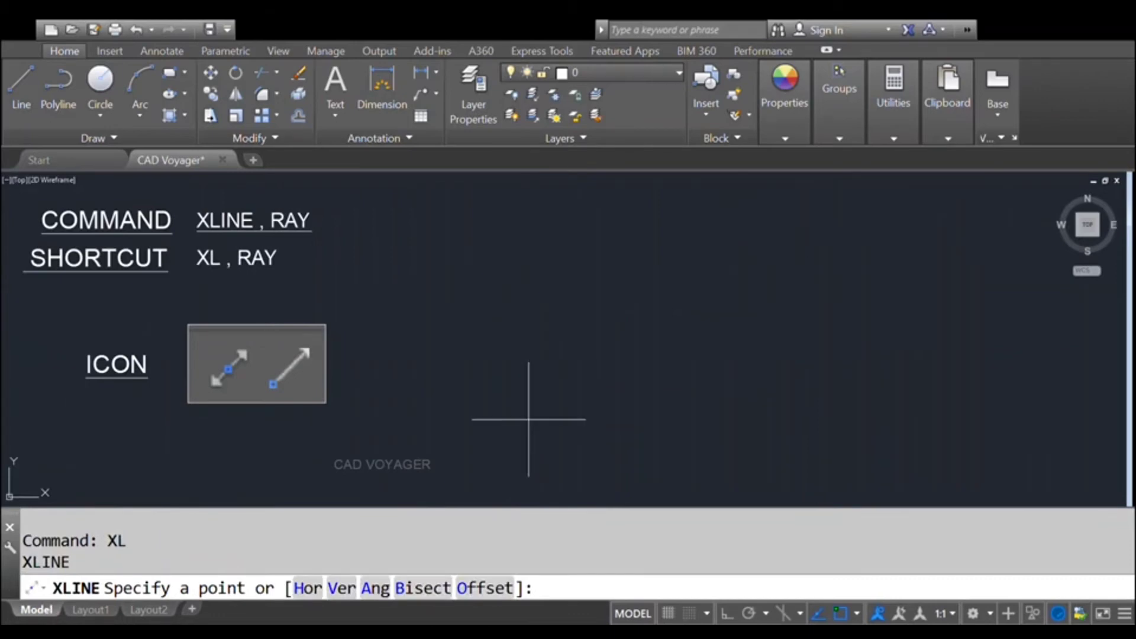
pyautogui.write('o')
pyautogui.press('Return')
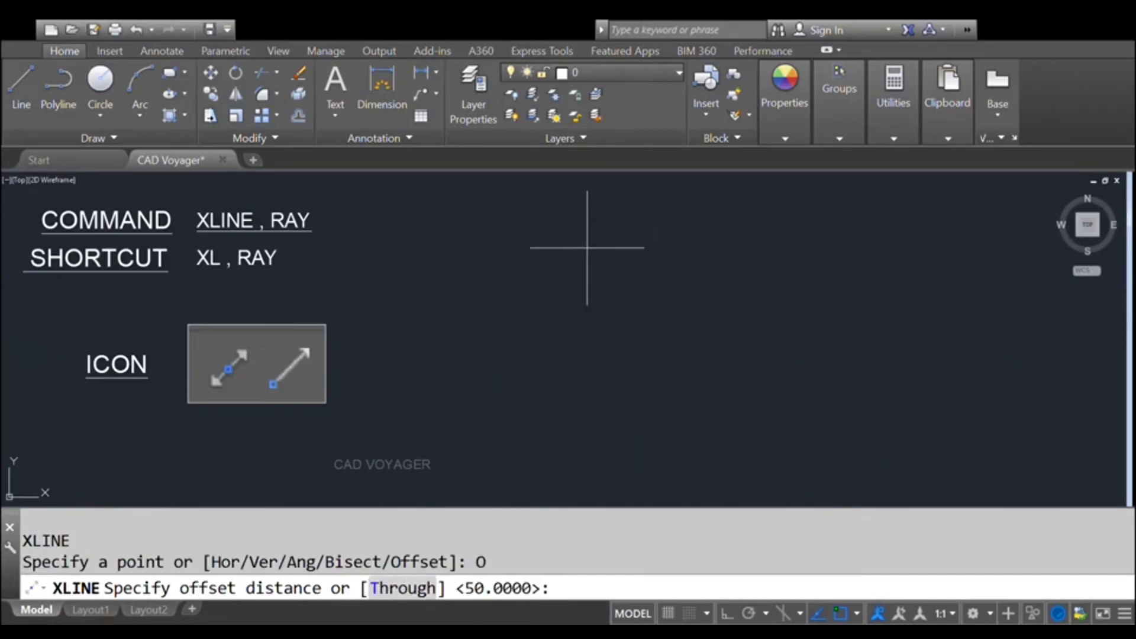
pyautogui.press('Escape')
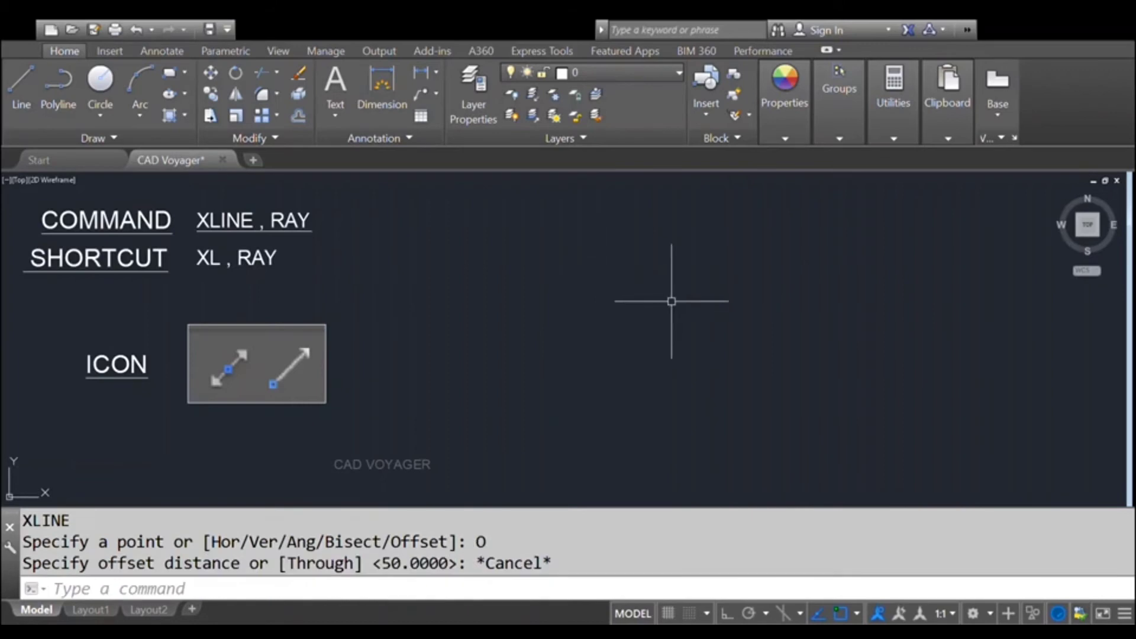
# Step: Draw a single diagonal LINE segment across the right side of the sheet
pyautogui.write('l')
pyautogui.press('Return')
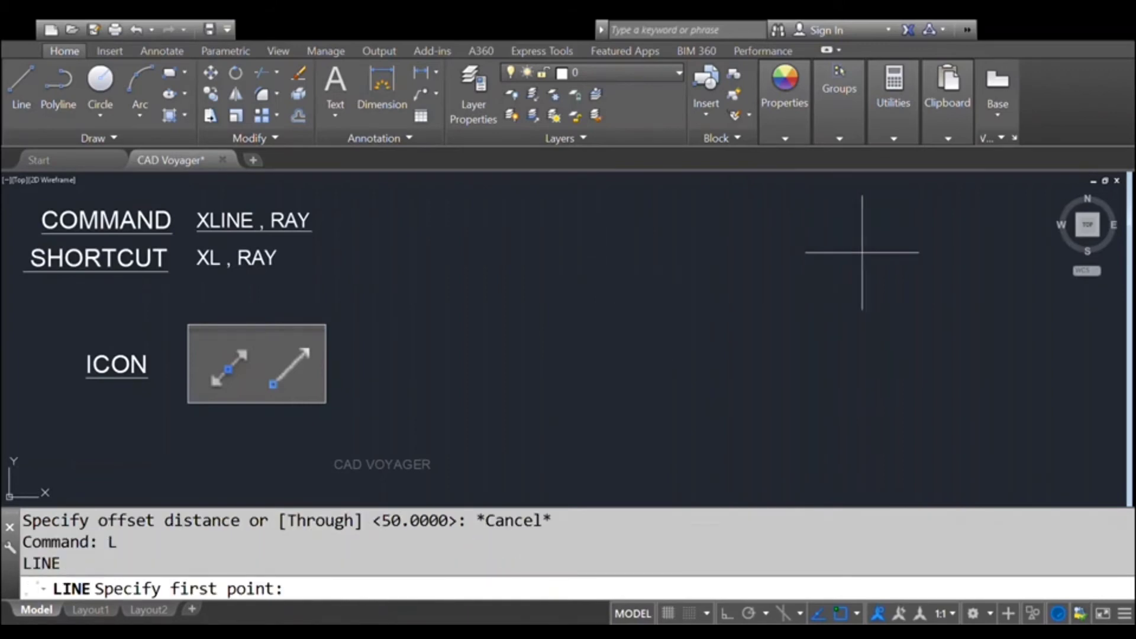
pyautogui.click(888, 235)
pyautogui.click(618, 462)
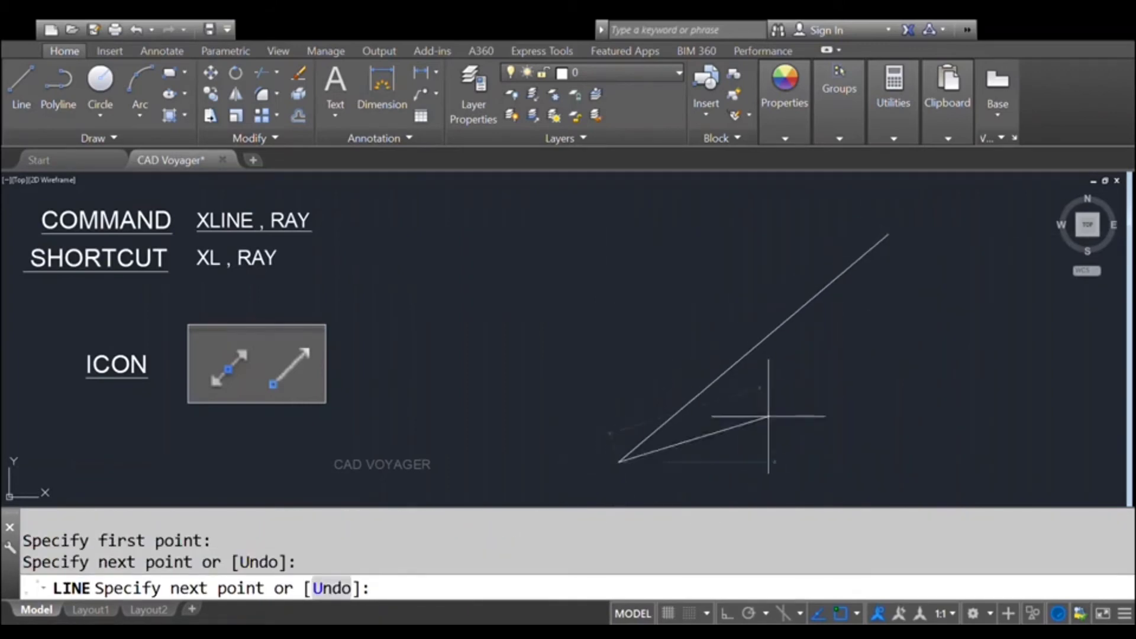
pyautogui.press('Return')
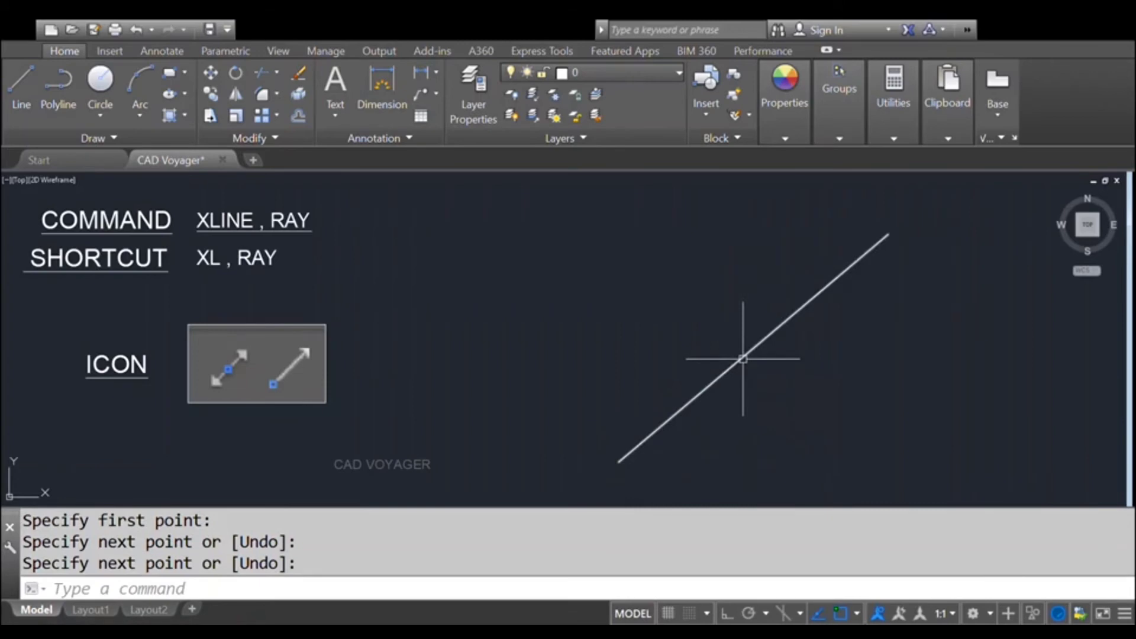
# Step: Create two 50-unit Offset xlines stepping upper-left from the diagonal, then window-select all three lines
pyautogui.write('xl')
pyautogui.press('Return')
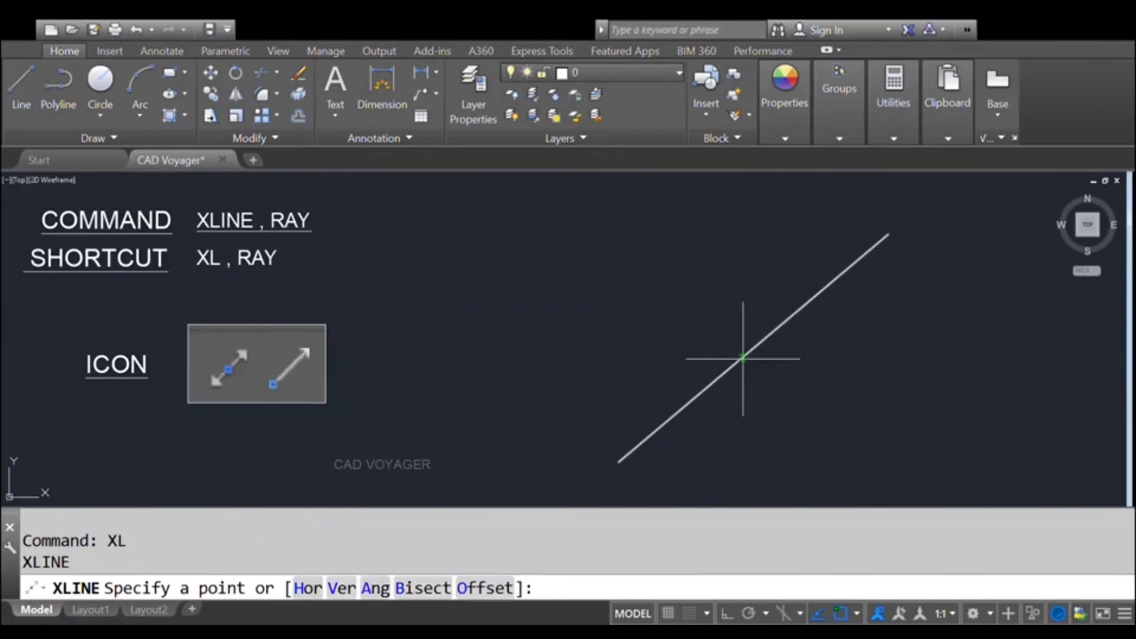
pyautogui.click(497, 588)
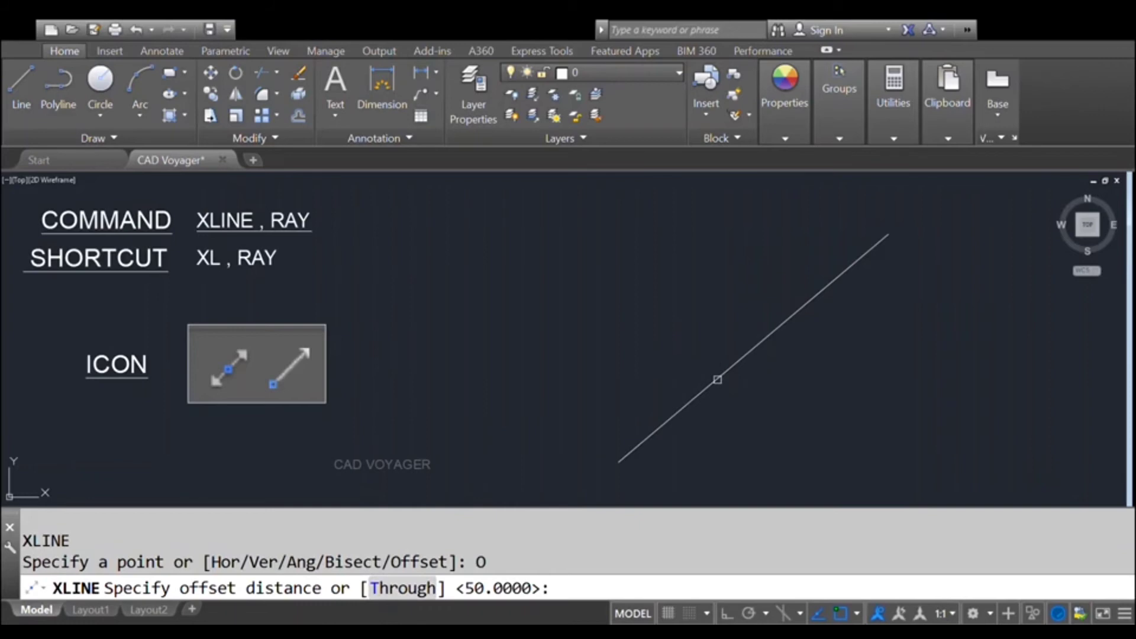
pyautogui.press('Return')
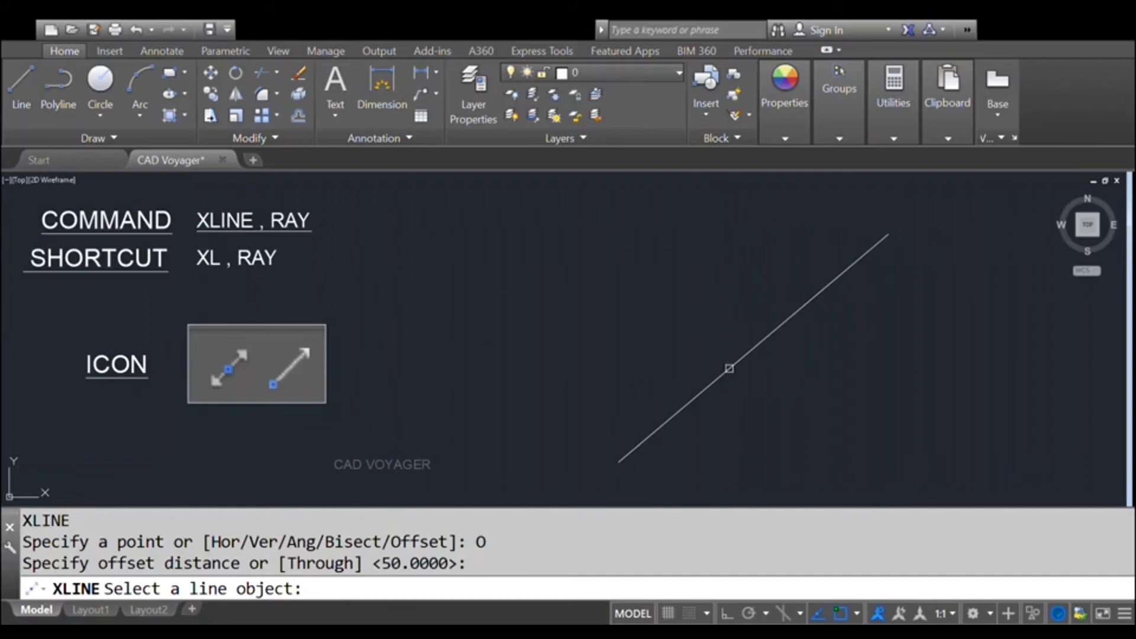
pyautogui.click(730, 368)
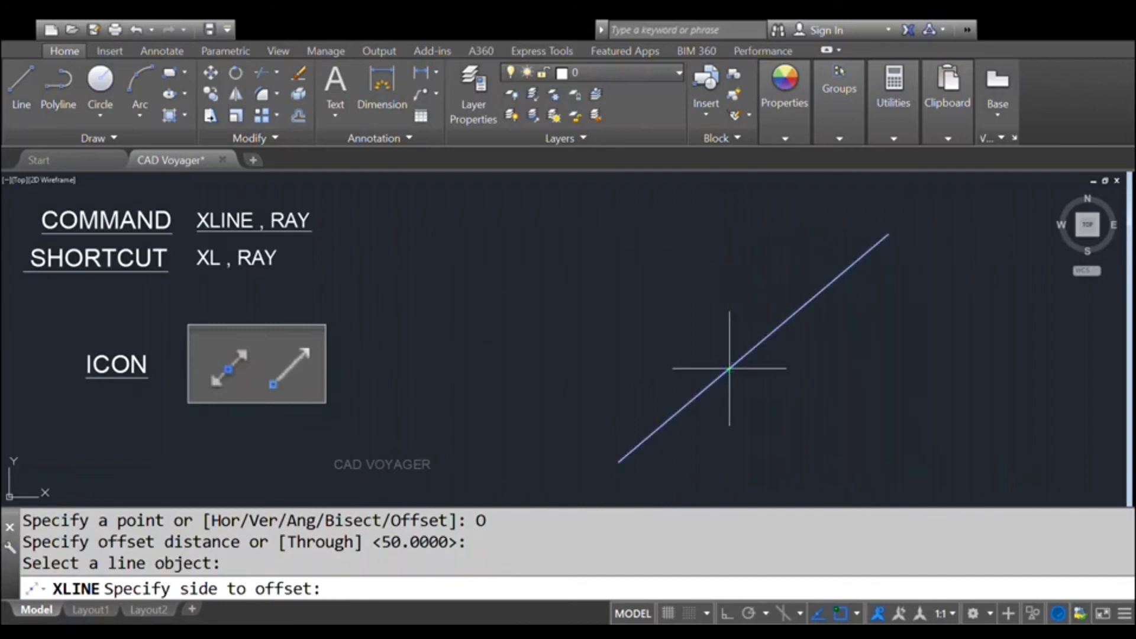
pyautogui.click(684, 314)
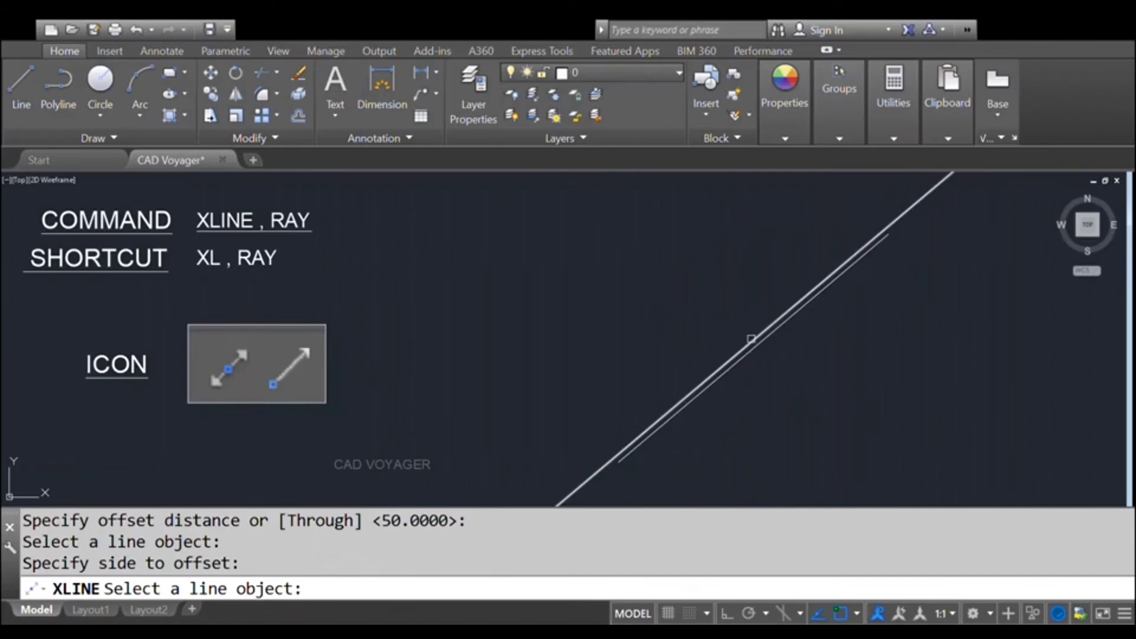
pyautogui.click(750, 338)
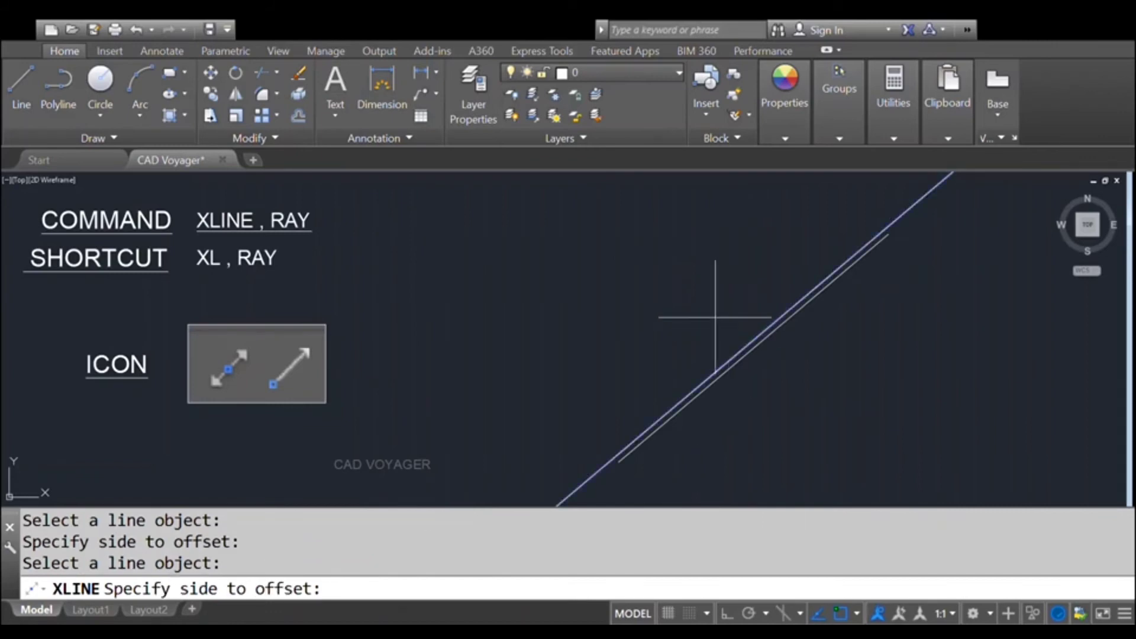
pyautogui.click(718, 318)
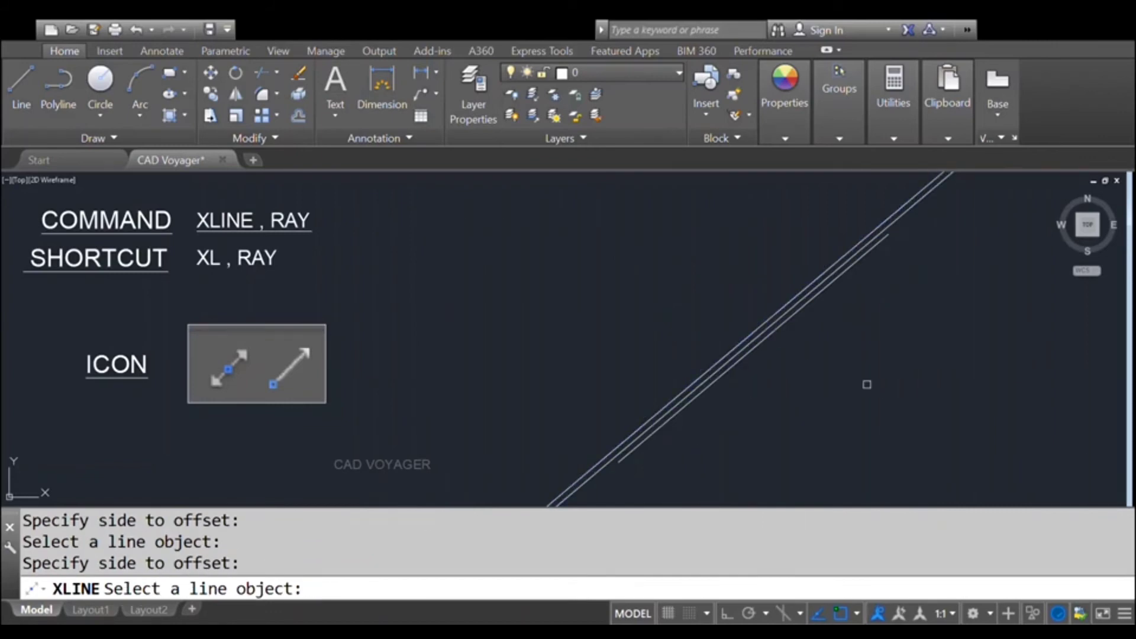
pyautogui.press('Return')
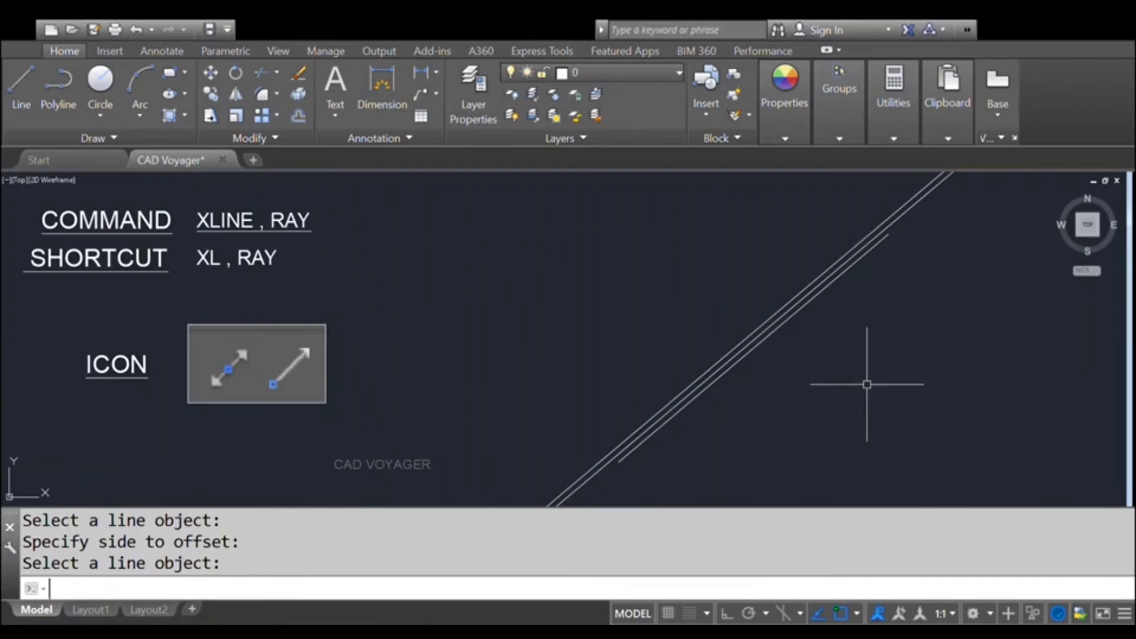
pyautogui.click(808, 358)
pyautogui.click(707, 297)
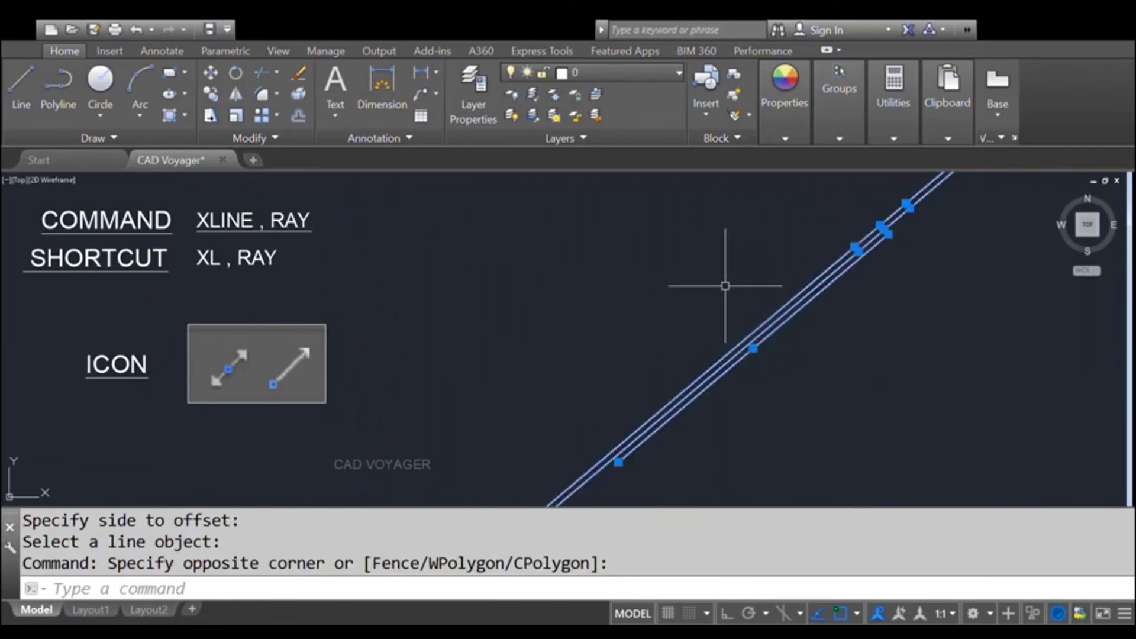
# Step: Erase the diagonal line and both offset xlines, then start the RAY command
pyautogui.write('e')
pyautogui.press('Return')
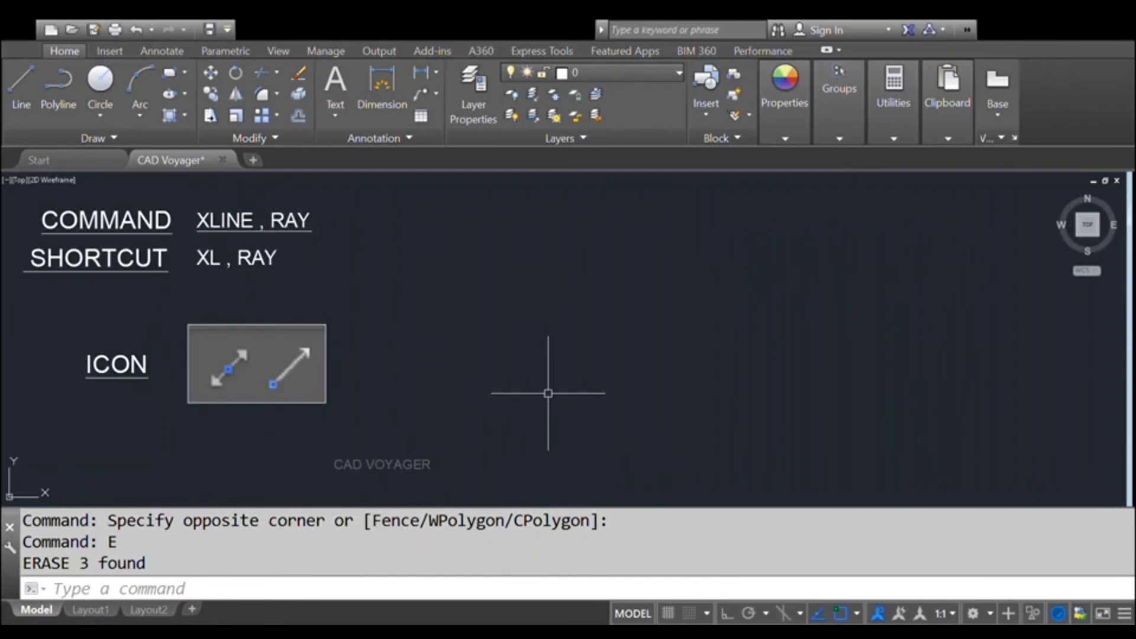
pyautogui.write('ray')
pyautogui.press('Return')
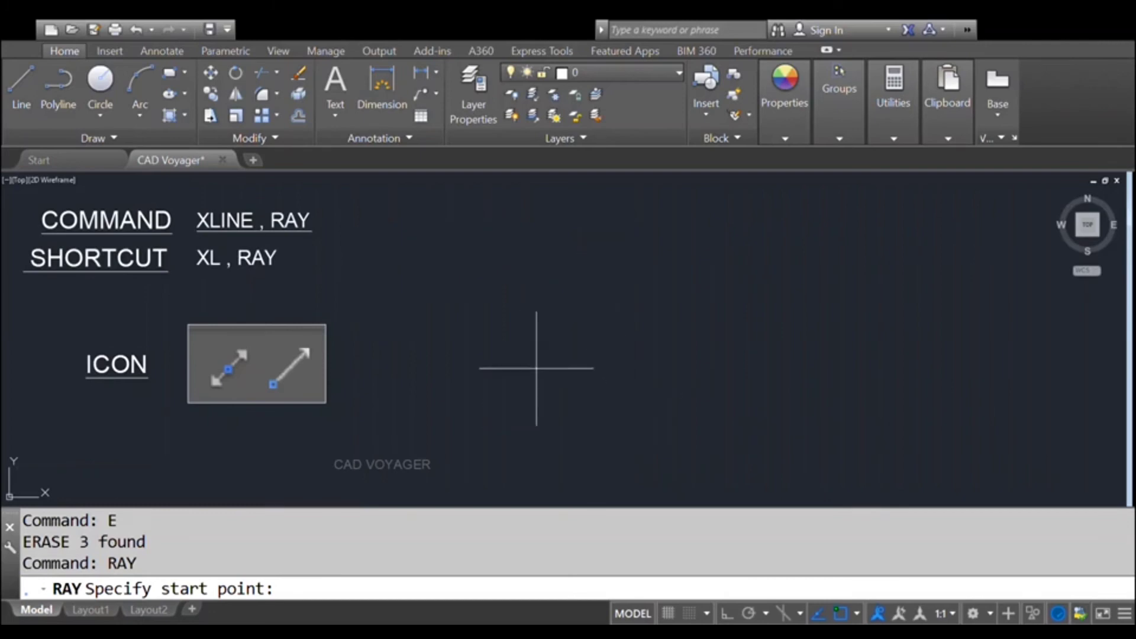
# Step: From one start point, draw seven rays: up-right, horizontal right with Ortho, down-right, two down-left, up-left, and up
pyautogui.click(624, 358)
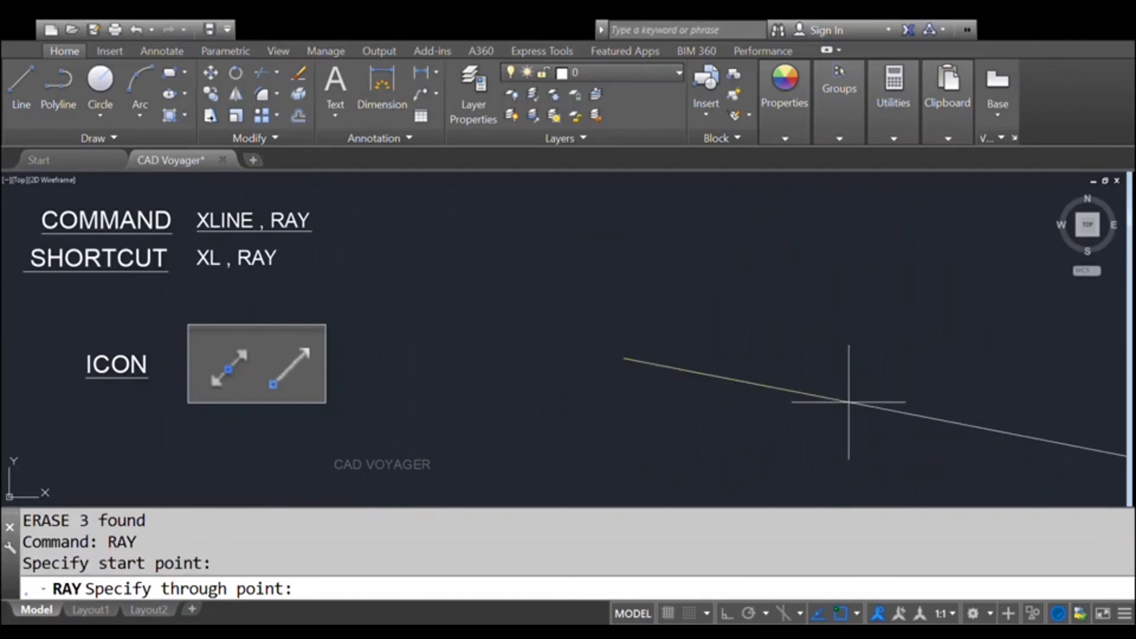
pyautogui.click(755, 285)
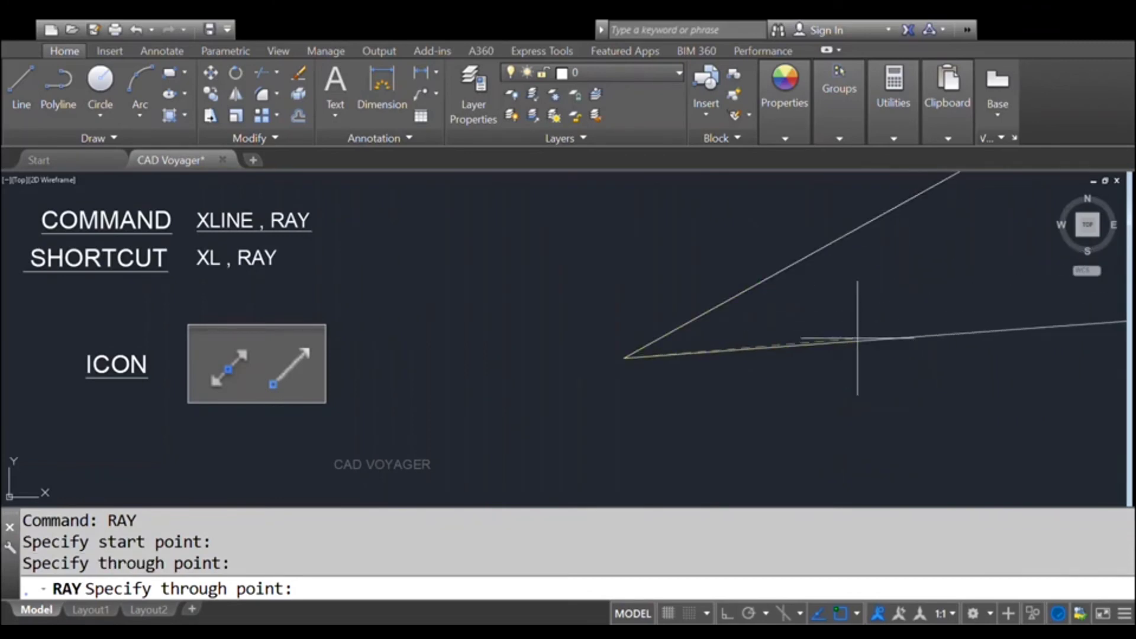
pyautogui.press('F8')
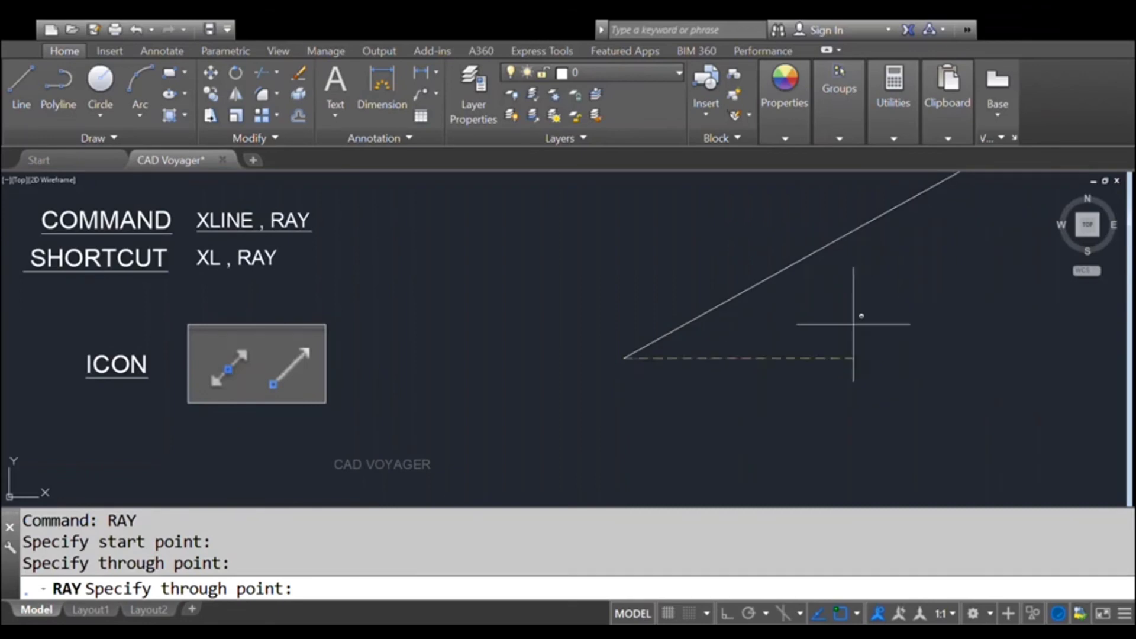
pyautogui.click(858, 358)
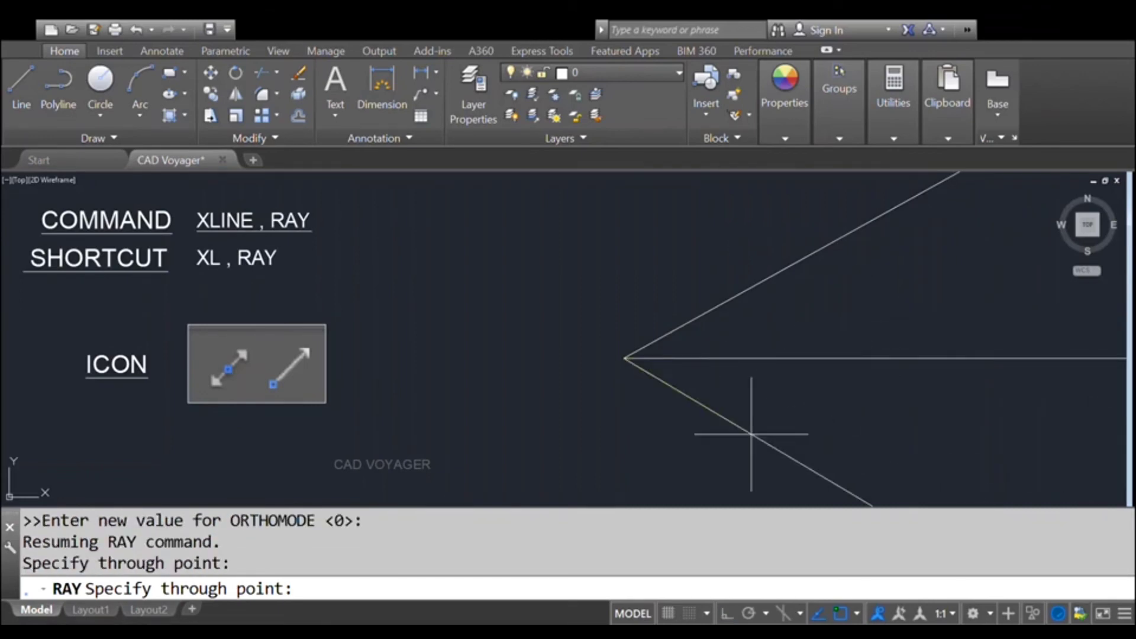
pyautogui.click(739, 435)
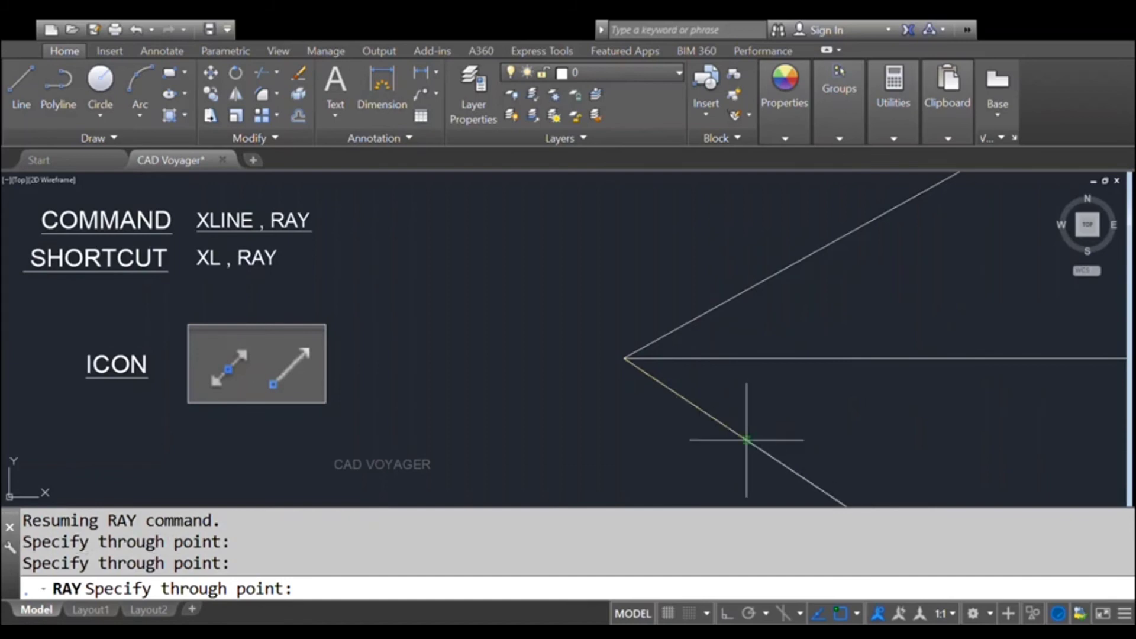
pyautogui.click(584, 464)
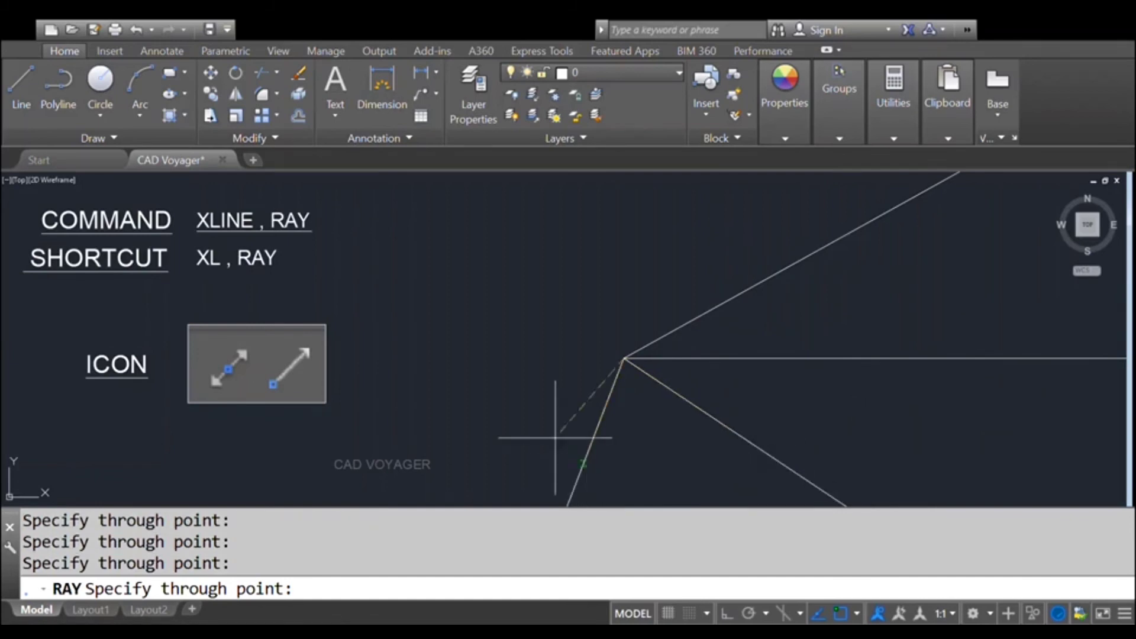
pyautogui.click(498, 399)
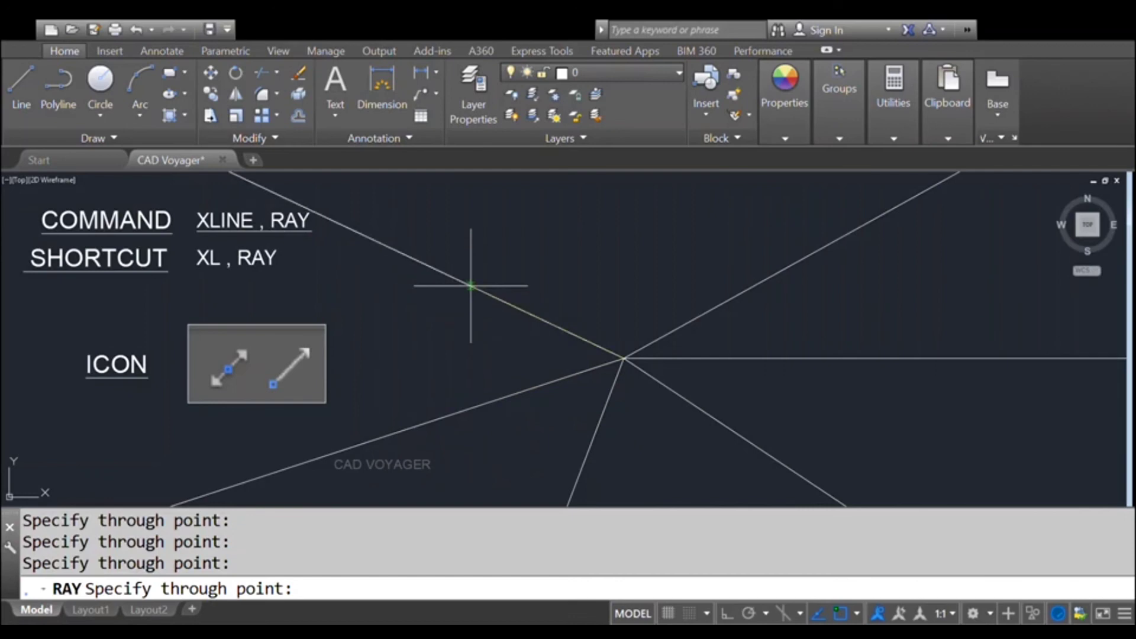
pyautogui.click(471, 286)
pyautogui.click(655, 214)
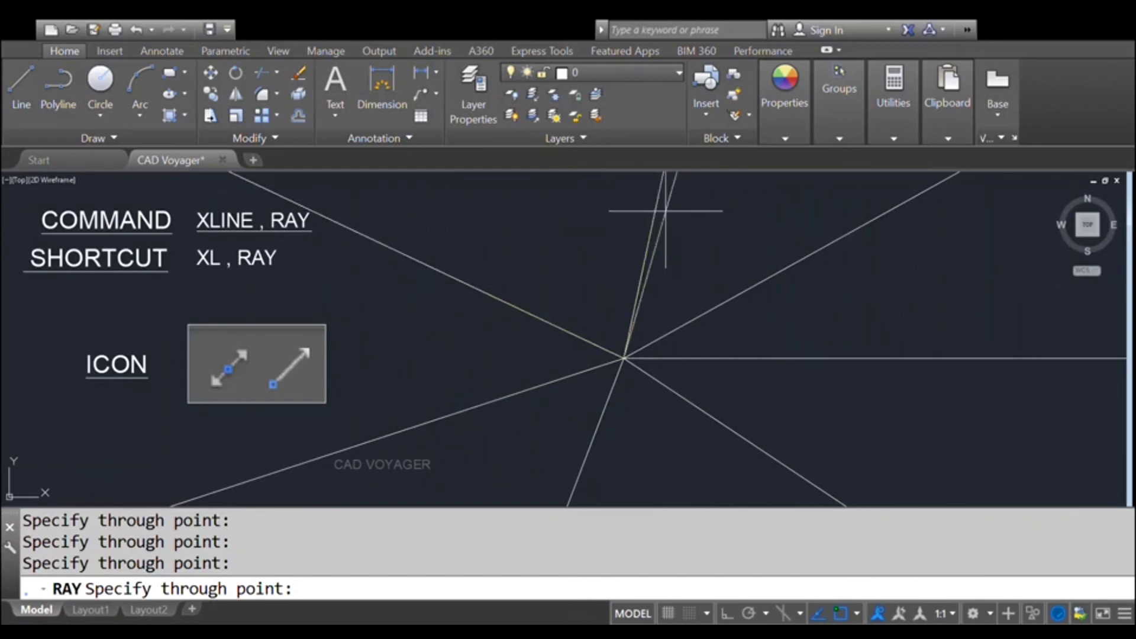
pyautogui.press('Return')
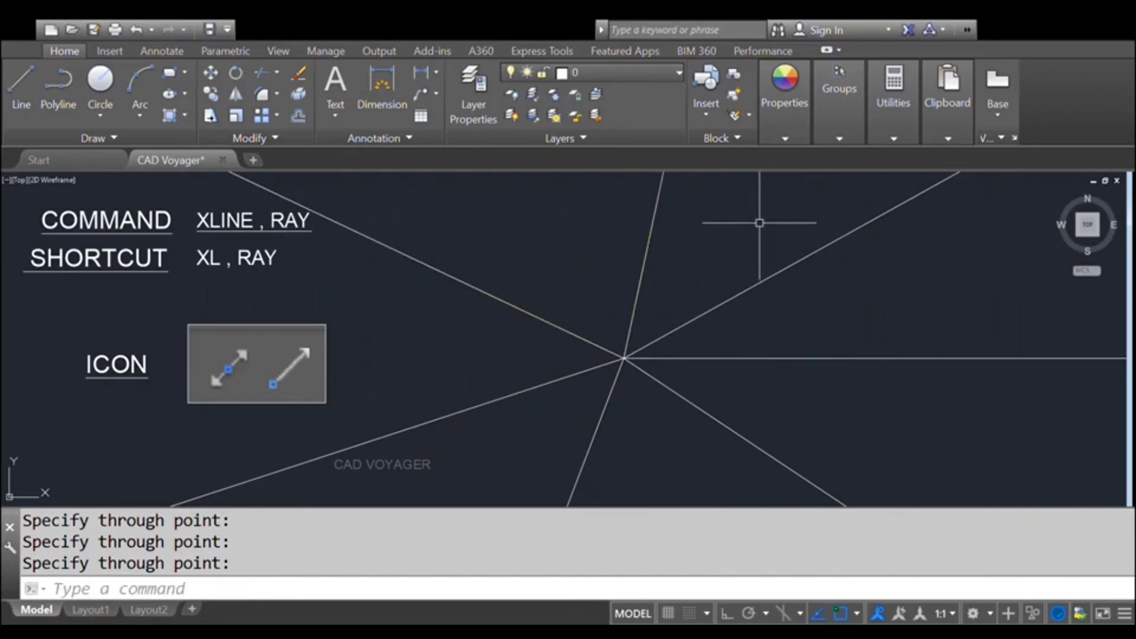